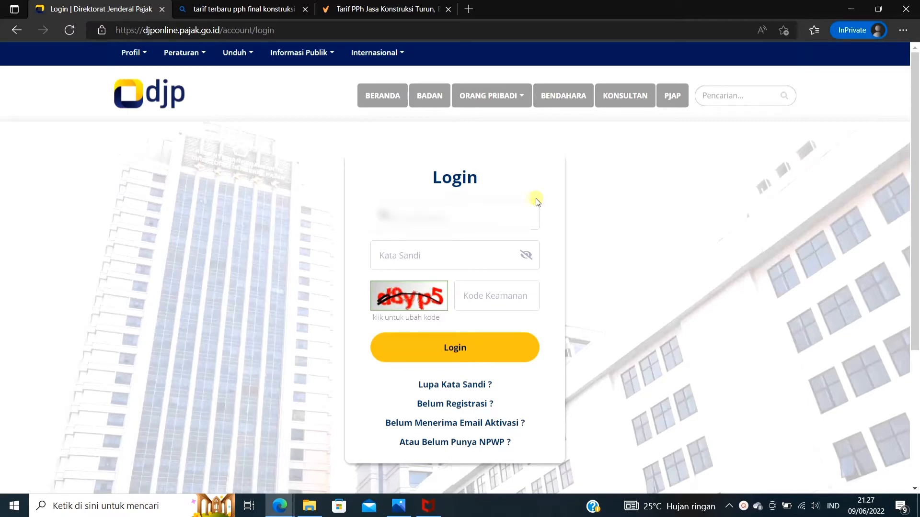
Log in to DJP Online with the taxpayer identification number, account password and displayed security code
{"action": "type", "text": "?????????"}
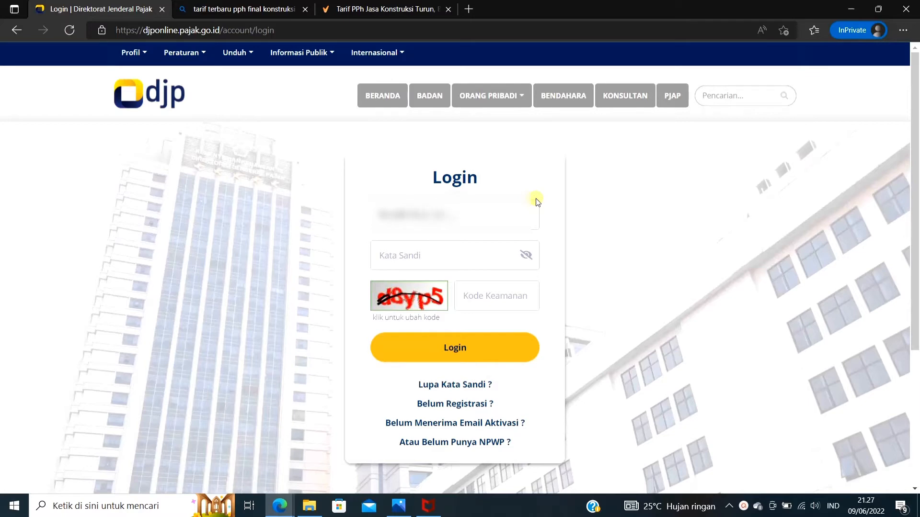
{"action": "type", "text": "???"}
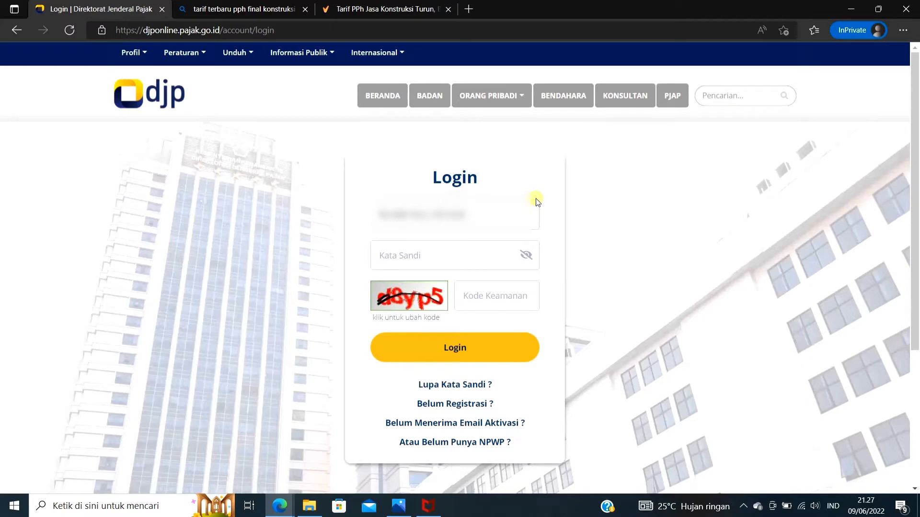
{"action": "type", "text": "??"}
{"action": "type", "text": "d8yp5"}
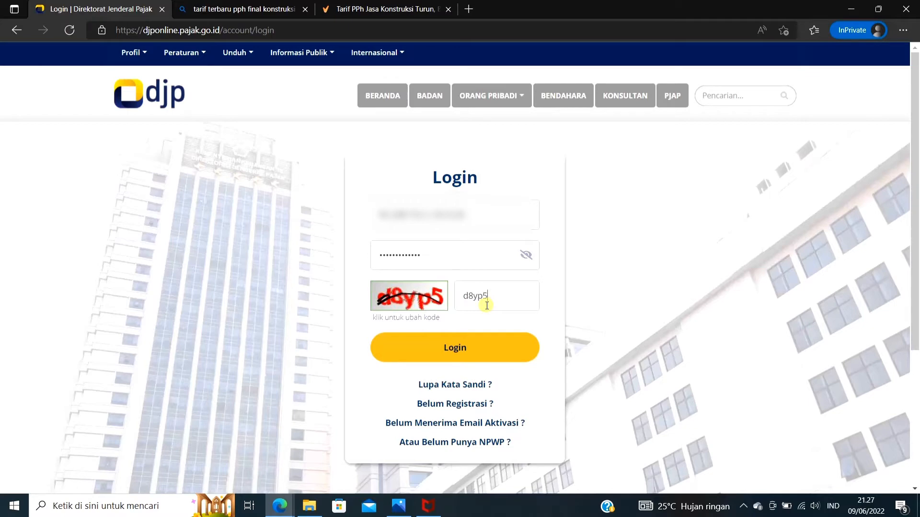
{"action": "left_click", "coordinate": [474, 349]}
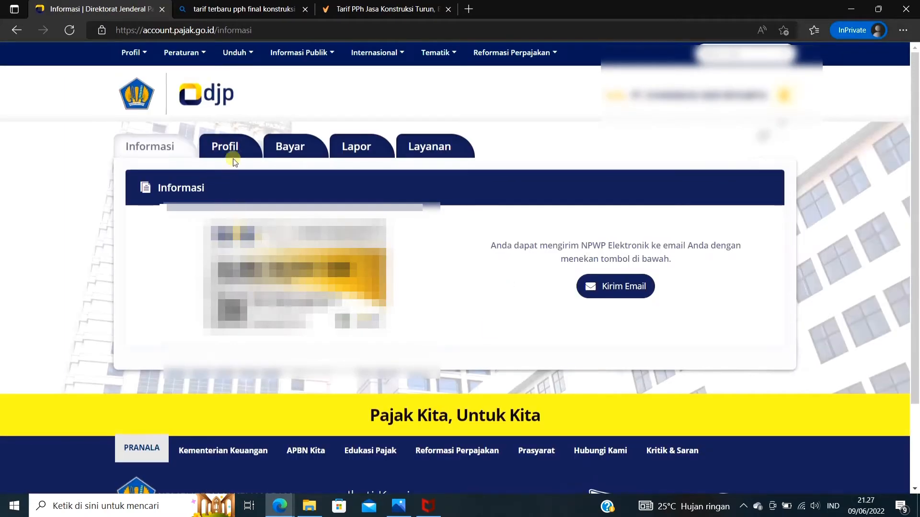
Check in the profile's Aktivasi Fitur settings whether e-Bupot Unifikasi is activated
{"action": "left_click", "coordinate": [225, 149]}
{"action": "left_click", "coordinate": [211, 293]}
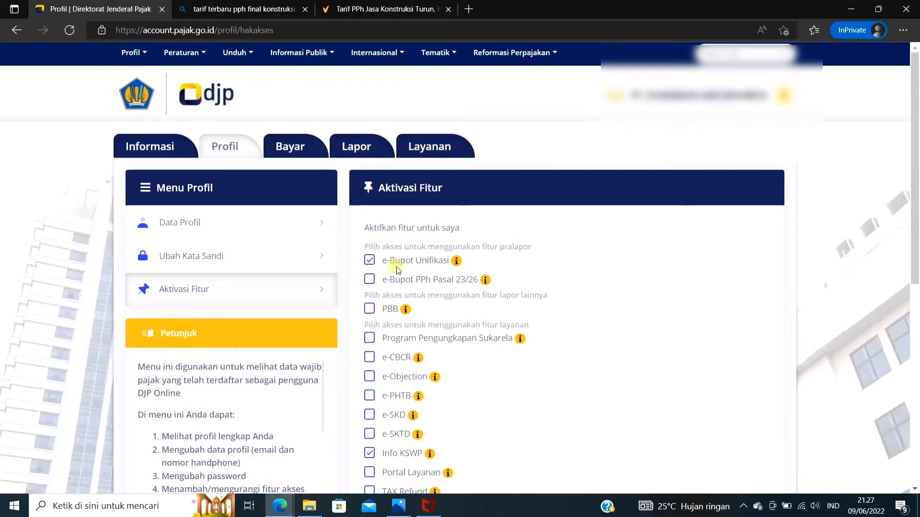
Open e-Bupot Unifikasi through Pra Pelaporan in the Lapor section and look over its dashboard
{"action": "left_click", "coordinate": [360, 145]}
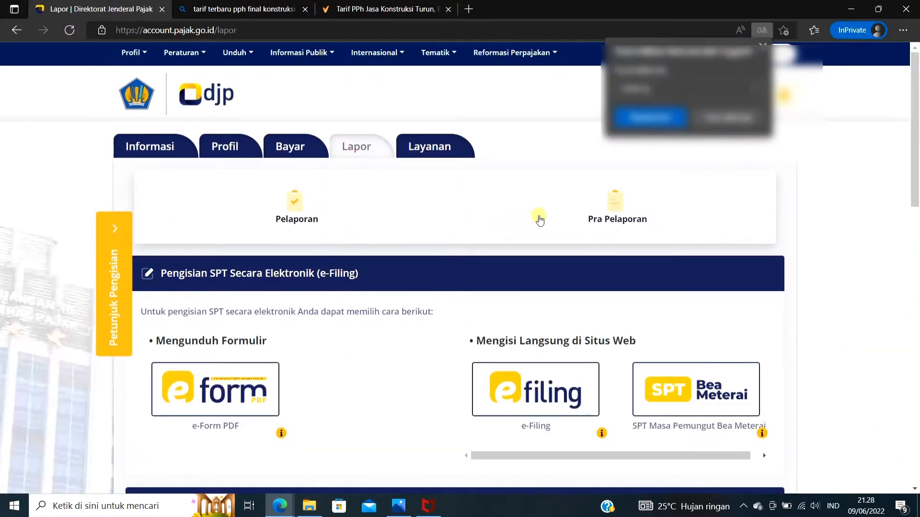
{"action": "left_click", "coordinate": [574, 214]}
{"action": "left_click", "coordinate": [201, 305]}
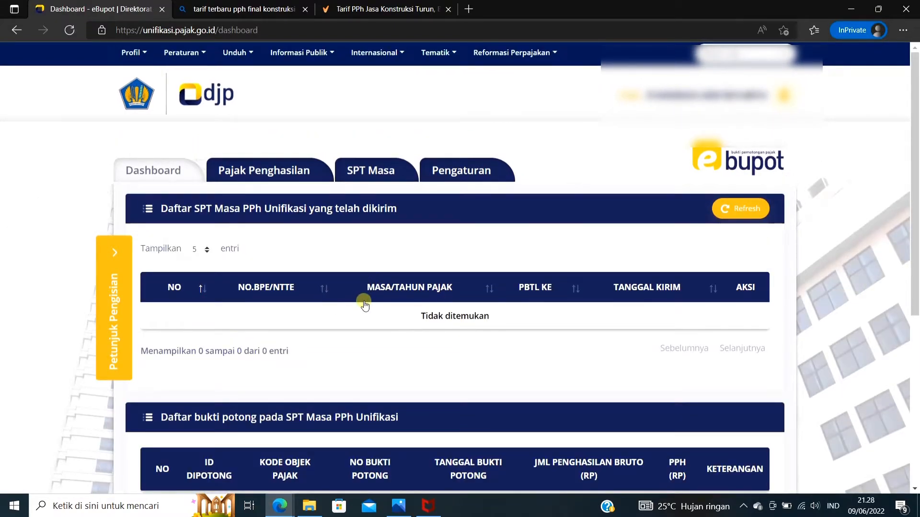
{"action": "scroll", "coordinate": [362, 303], "scroll_direction": "down", "scroll_amount": 4}
{"action": "scroll", "coordinate": [363, 303], "scroll_direction": "up", "scroll_amount": 3}
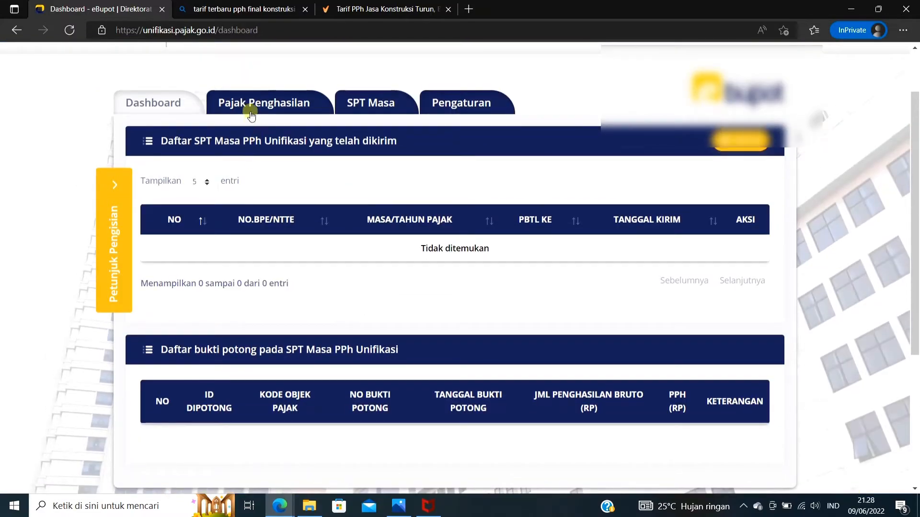
Open the Rekam BP Ps 4(2), 15, 22, 23 form in Pajak Penghasilan to record a new withholding slip
{"action": "left_click", "coordinate": [251, 115]}
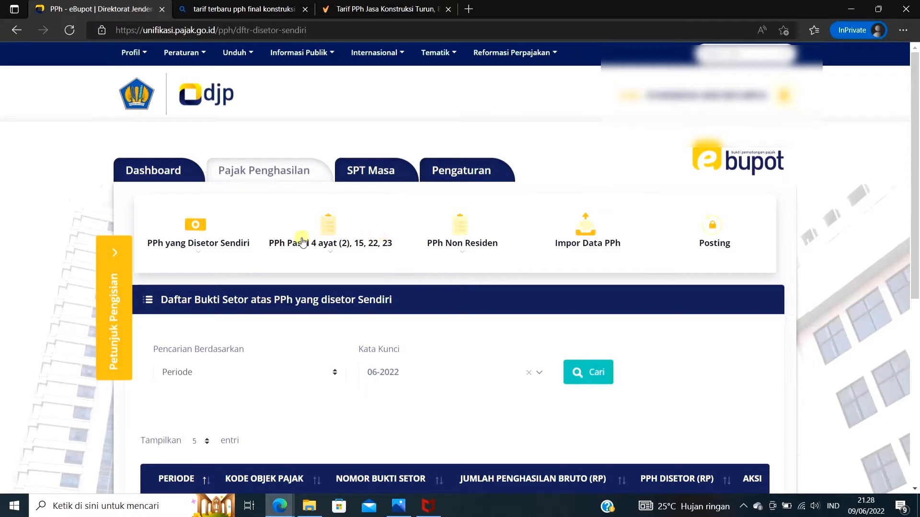
{"action": "left_click", "coordinate": [282, 234]}
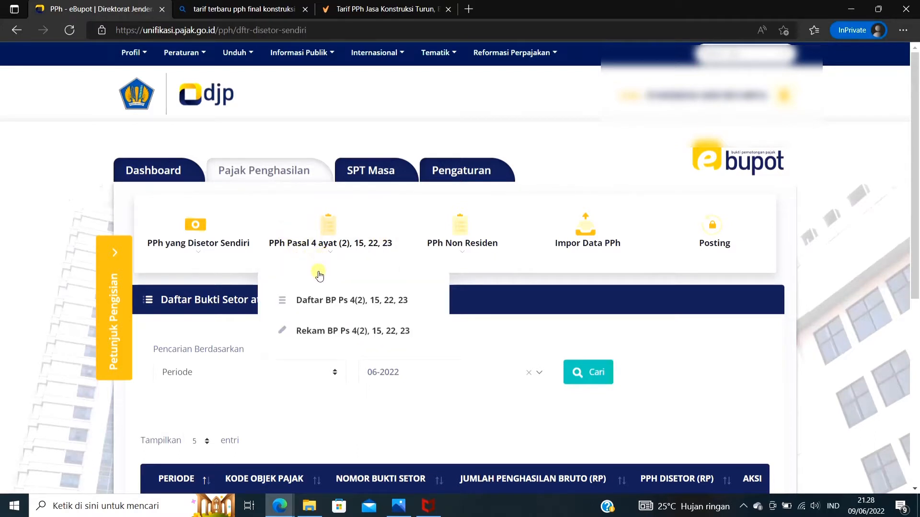
{"action": "left_click", "coordinate": [282, 337]}
{"action": "scroll", "coordinate": [356, 321], "scroll_direction": "down", "scroll_amount": 3}
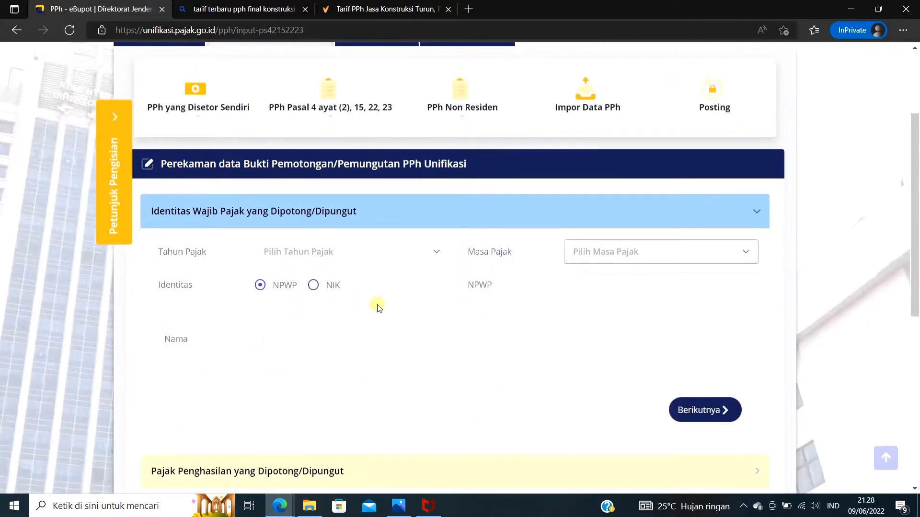
Set the Tahun Pajak to 2022 and the Masa Pajak to Juni for the withholding slip
{"action": "left_click", "coordinate": [438, 259]}
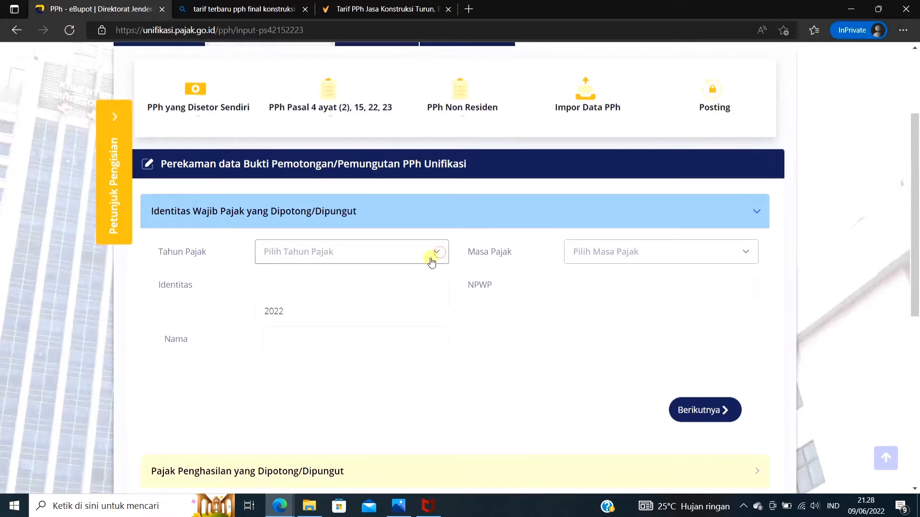
{"action": "left_click", "coordinate": [411, 311]}
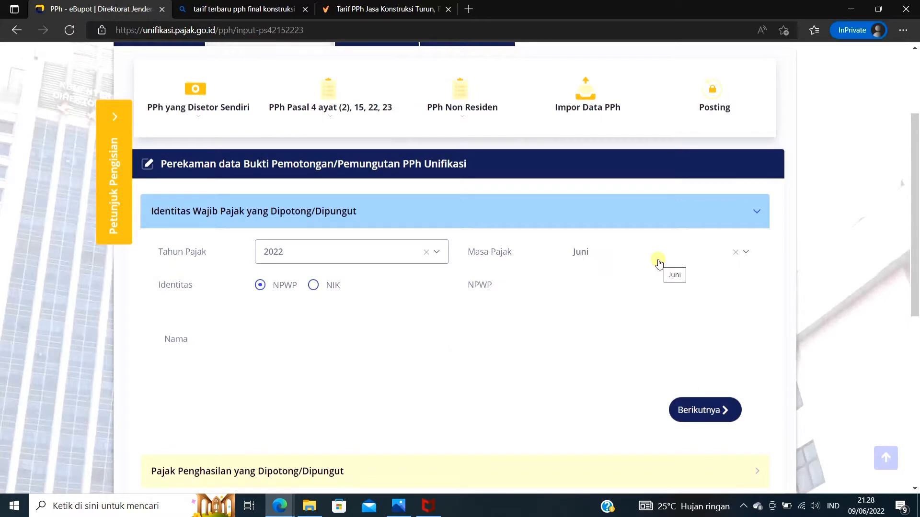
{"action": "left_click", "coordinate": [659, 263]}
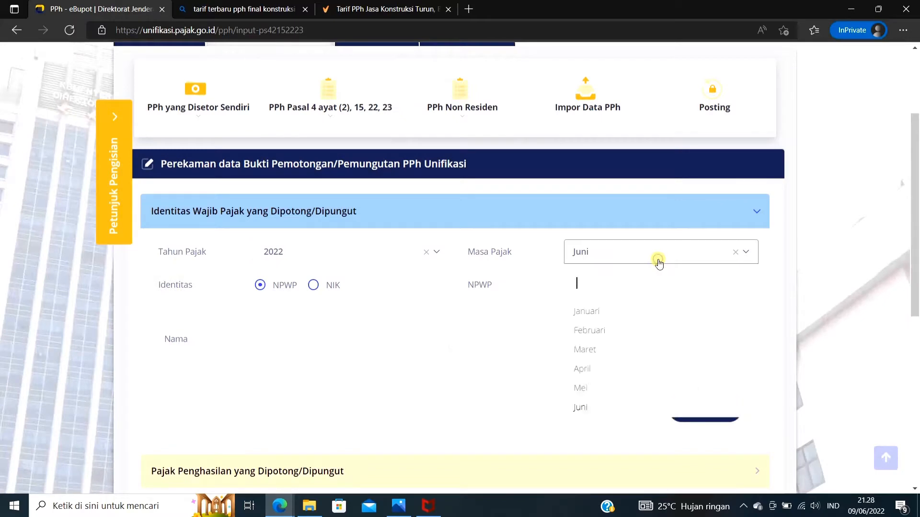
{"action": "left_click", "coordinate": [638, 407]}
Enter the NPWP of the taxpayer being withheld and proceed to the Pajak Penghasilan yang Dipotong/Dipungut section
{"action": "left_click", "coordinate": [594, 286]}
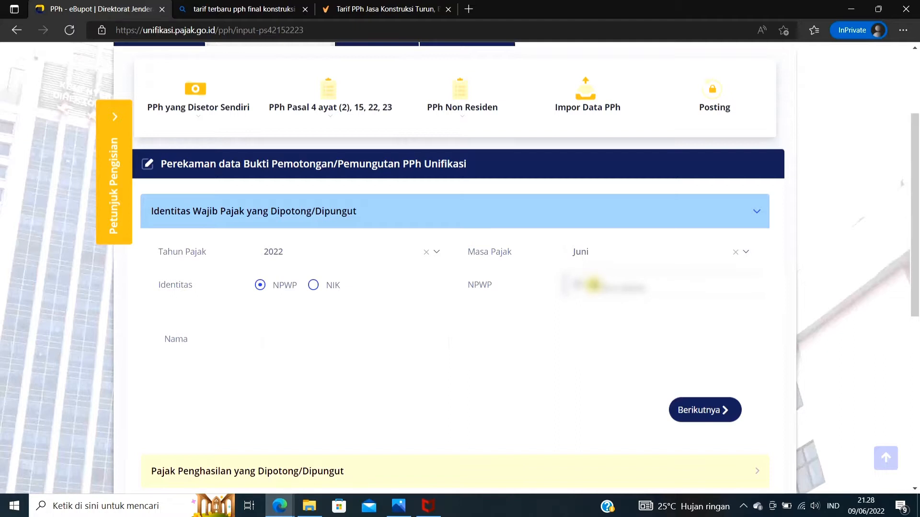
{"action": "type", "text": "0000000"}
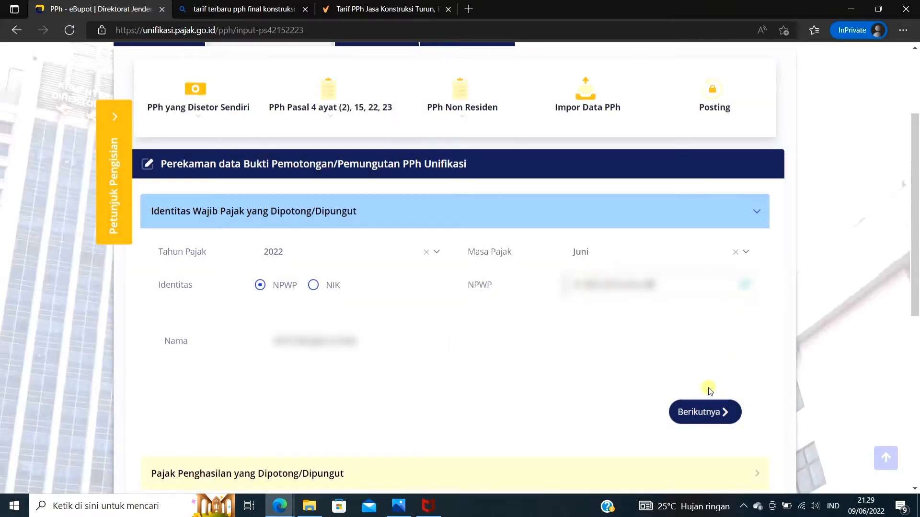
{"action": "left_click", "coordinate": [705, 414]}
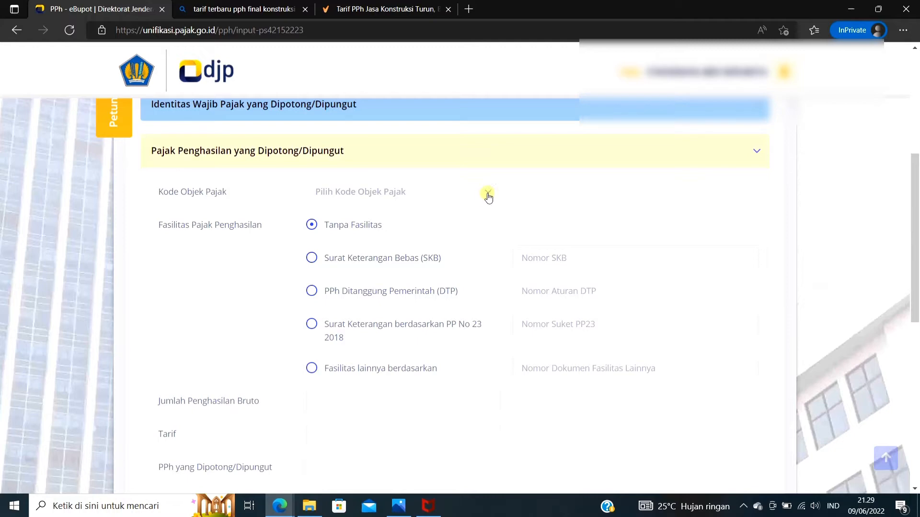
Review the construction service PPh rates in the klikpajak article and the tariff images in Photos, and return to the e-Bupot form
{"action": "left_click", "coordinate": [341, 11]}
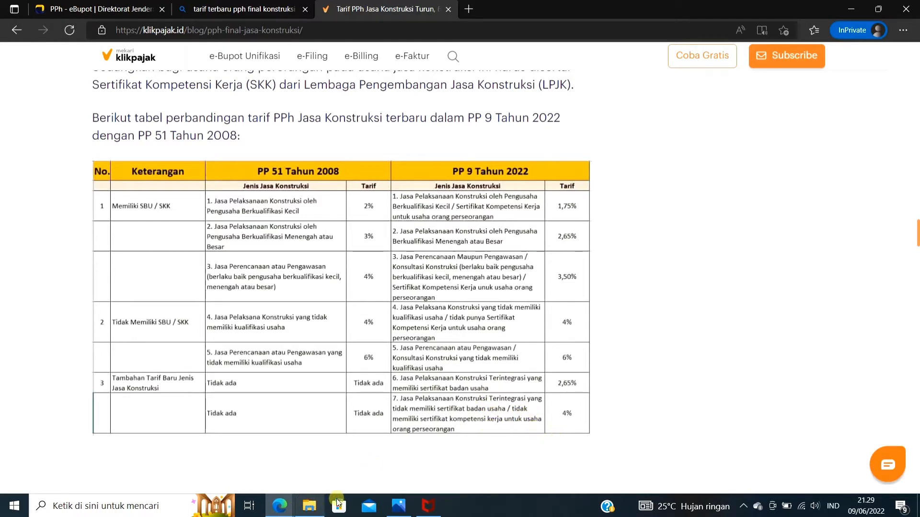
{"action": "left_click", "coordinate": [405, 509]}
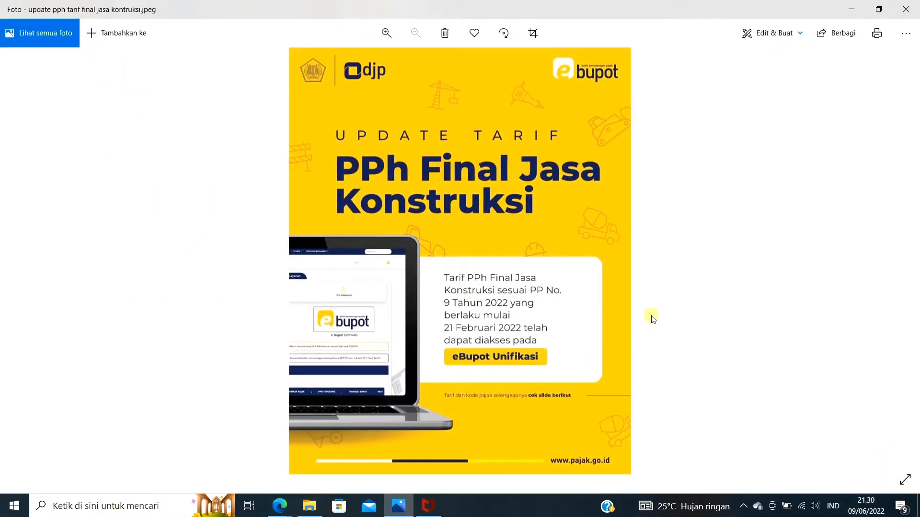
{"action": "key", "text": "Right"}
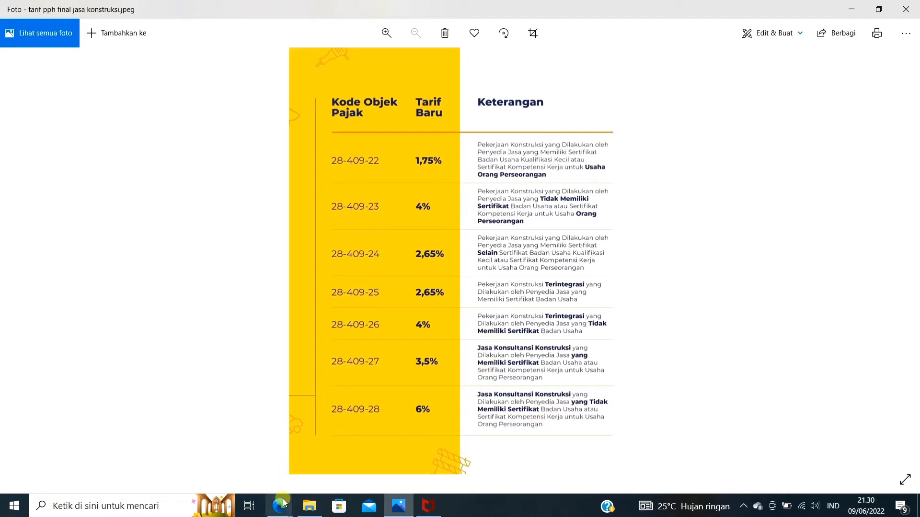
{"action": "mouse_move", "coordinate": [284, 507]}
{"action": "mouse_move", "coordinate": [254, 470]}
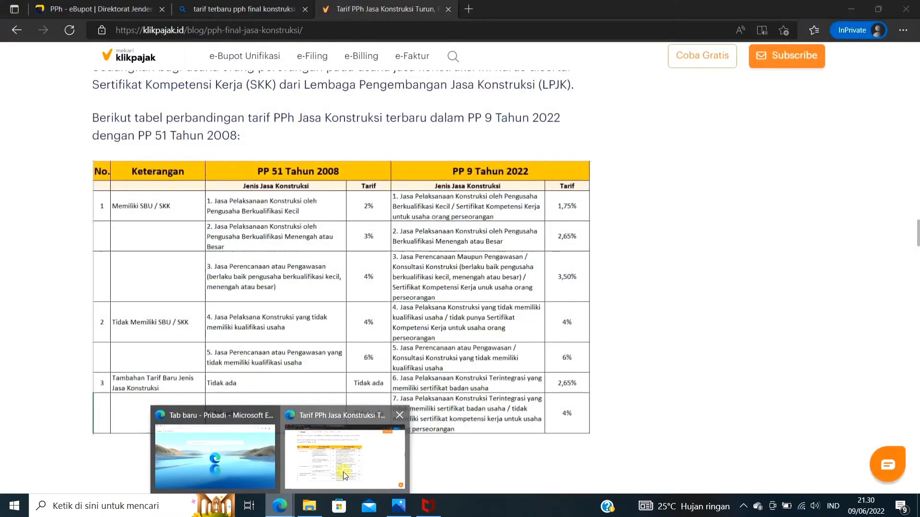
{"action": "left_click", "coordinate": [343, 472]}
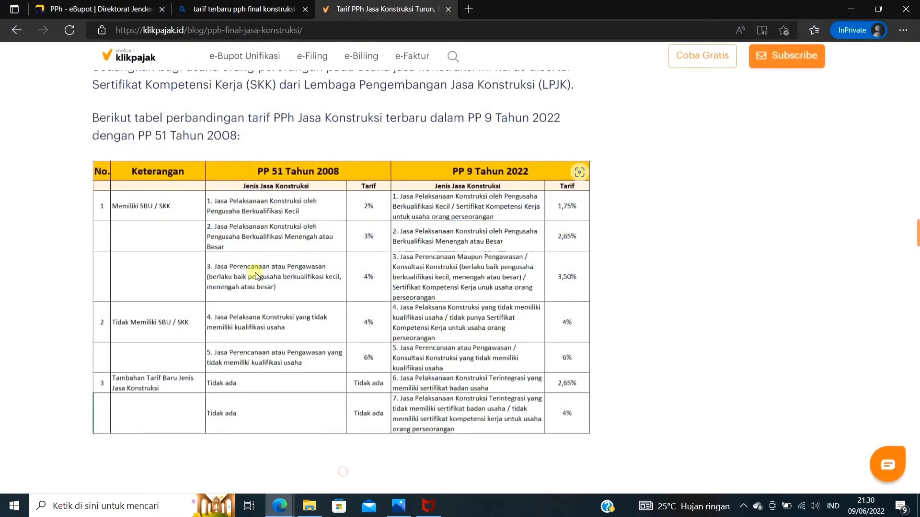
{"action": "left_click", "coordinate": [125, 9]}
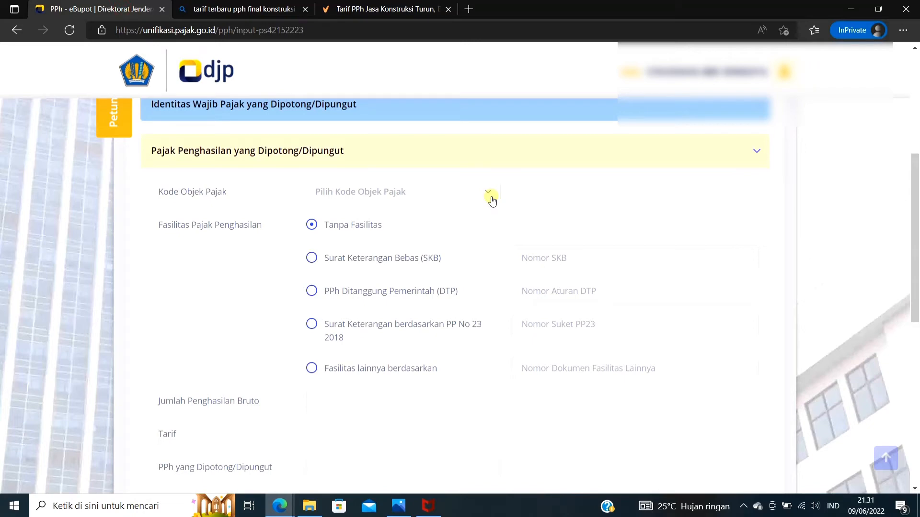
Recheck the construction service tax object codes and new rates in the tariff image in Photos
{"action": "left_click", "coordinate": [398, 506]}
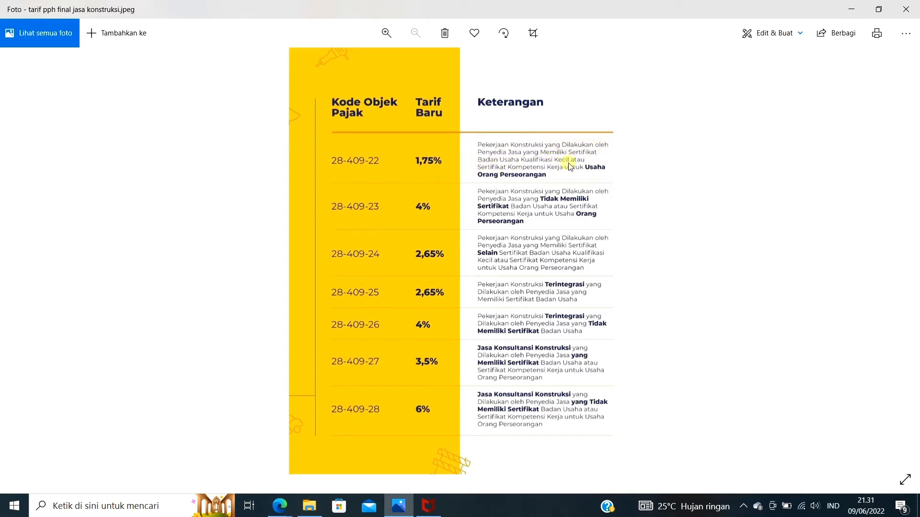
{"action": "key", "text": "alt+Tab"}
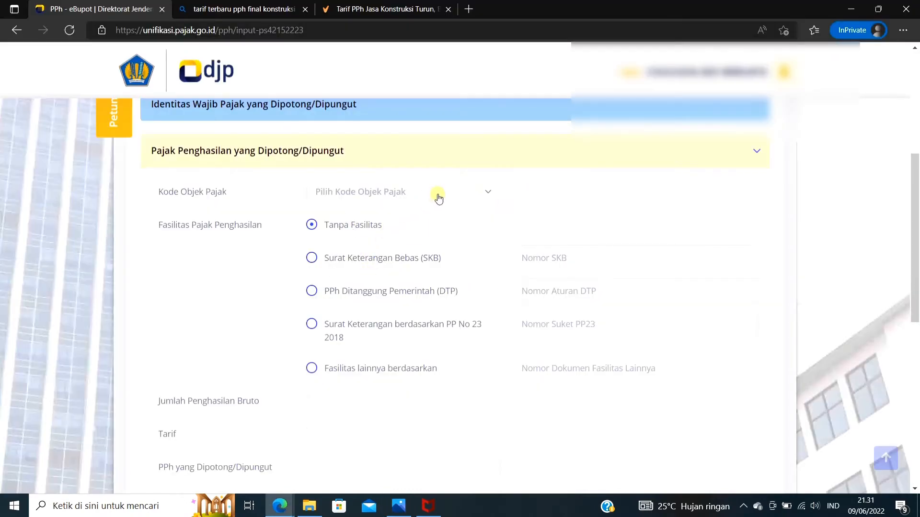
{"action": "key", "text": "alt+Tab"}
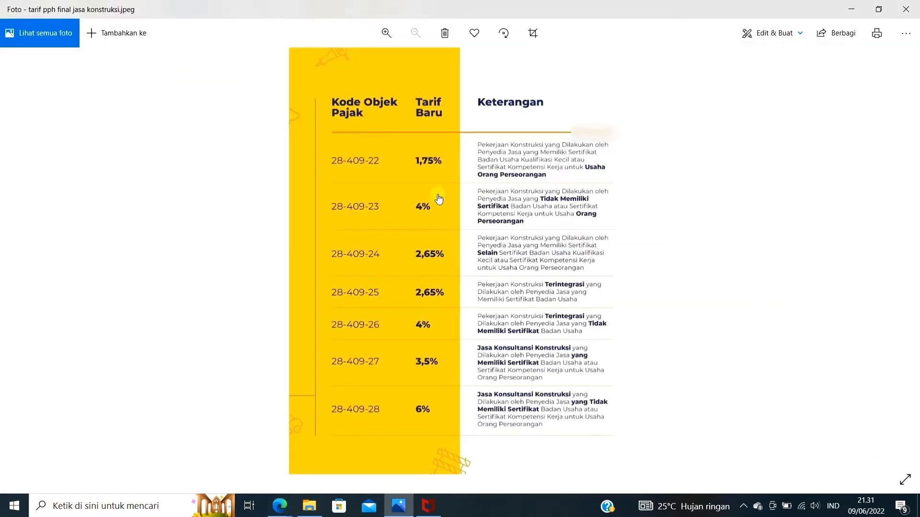
Back in the e-Bupot form, choose tax object code 28-409-10 Pelaksanaan Konstruksi (Kualifikasi Usaha Kecil) and check its rate
{"action": "key", "text": "alt+Tab"}
{"action": "left_click", "coordinate": [420, 191]}
{"action": "scroll", "coordinate": [405, 276], "scroll_direction": "down", "scroll_amount": 5}
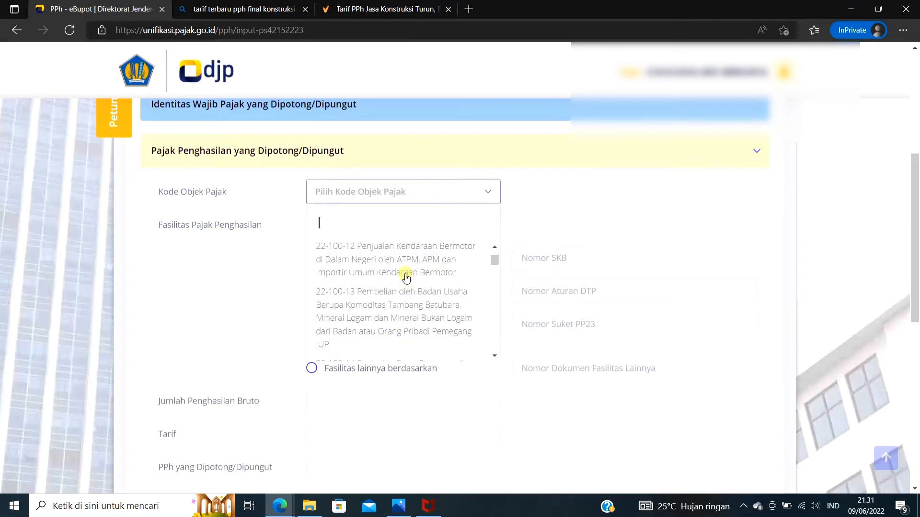
{"action": "scroll", "coordinate": [494, 288], "scroll_direction": "down", "scroll_amount": 10}
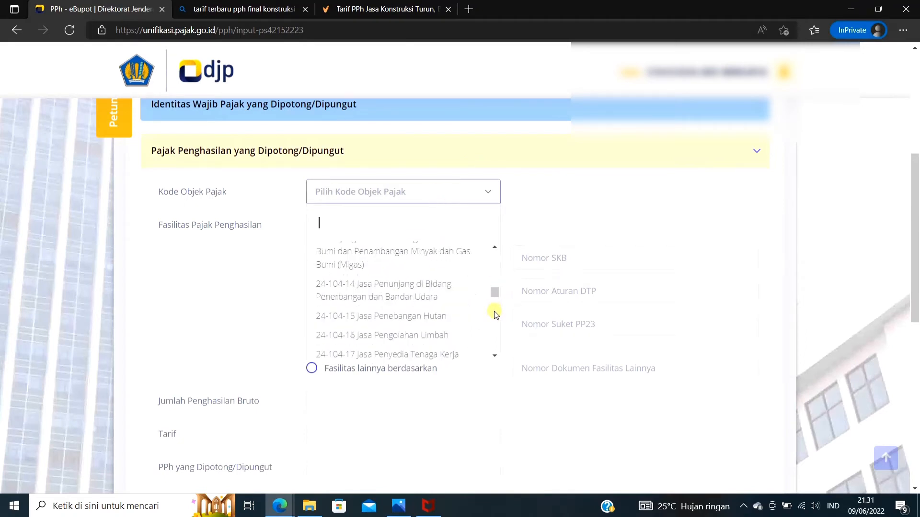
{"action": "scroll", "coordinate": [495, 316], "scroll_direction": "down", "scroll_amount": 10}
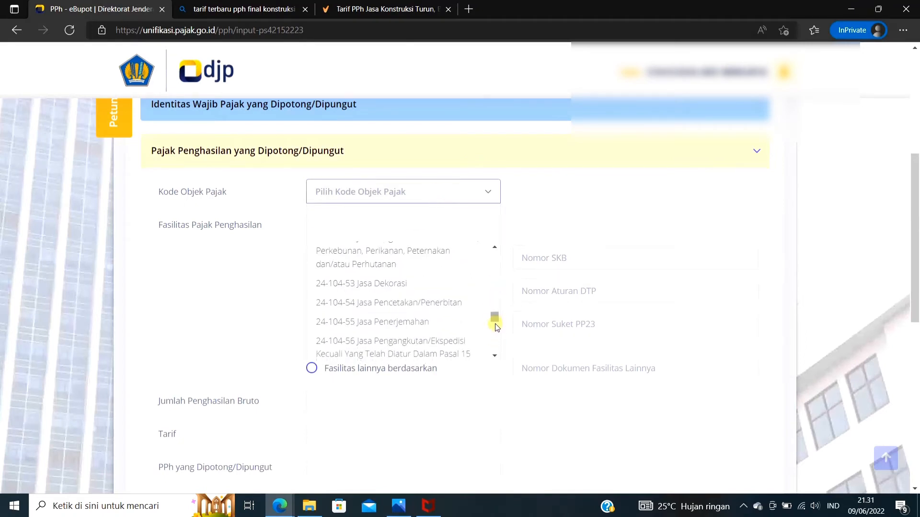
{"action": "scroll", "coordinate": [496, 327], "scroll_direction": "down", "scroll_amount": 10}
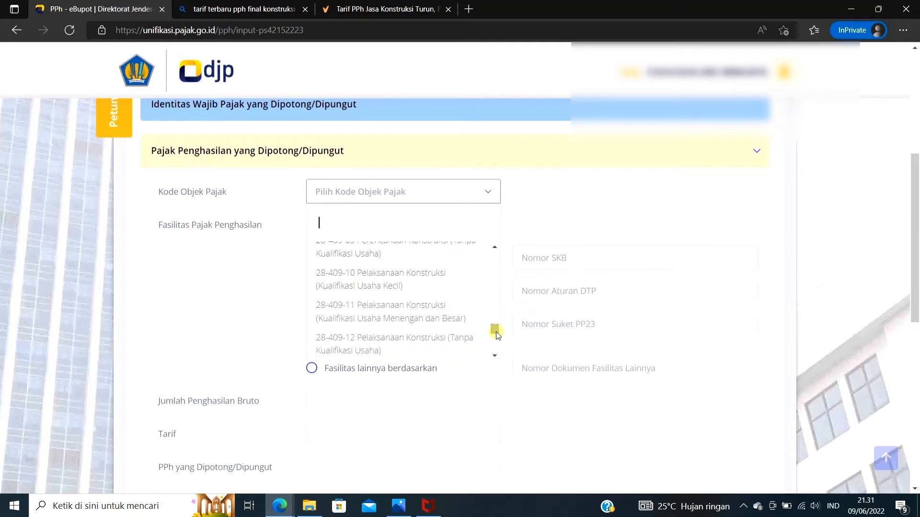
{"action": "left_click", "coordinate": [359, 285]}
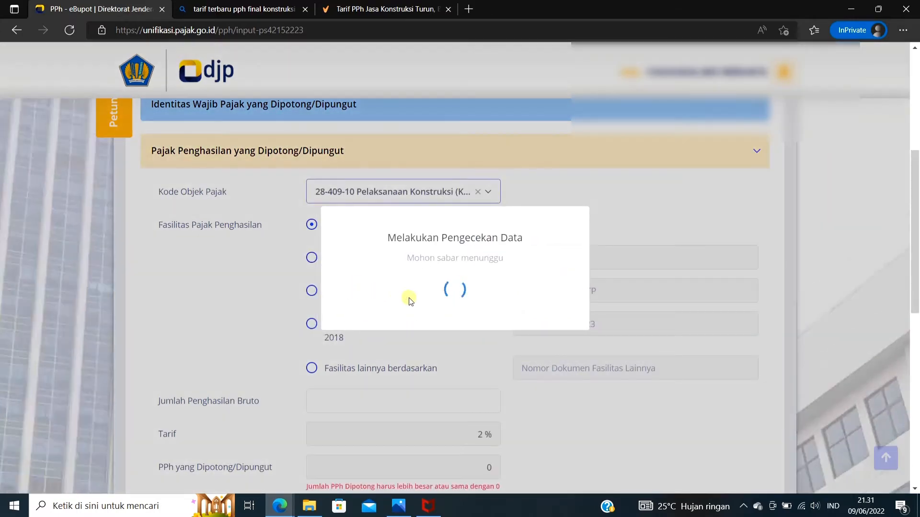
{"action": "scroll", "coordinate": [438, 346], "scroll_direction": "down", "scroll_amount": 3}
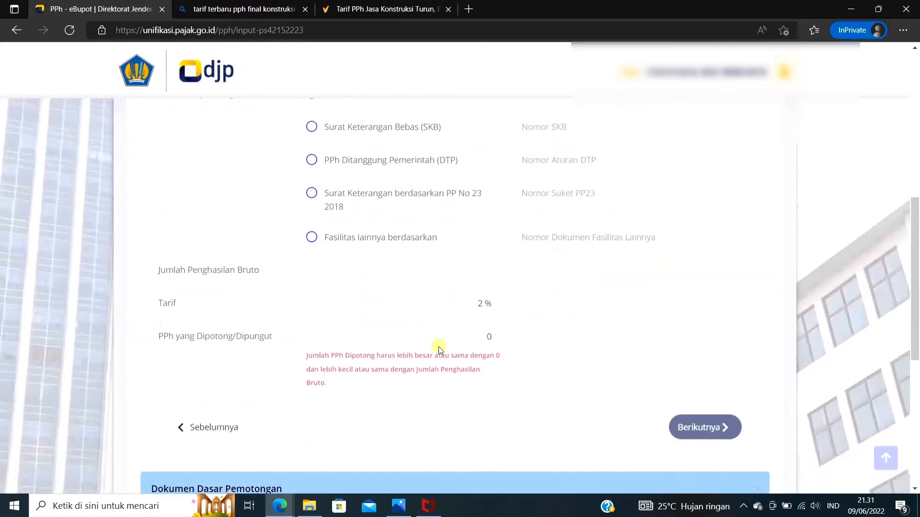
{"action": "scroll", "coordinate": [485, 304], "scroll_direction": "up", "scroll_amount": 8}
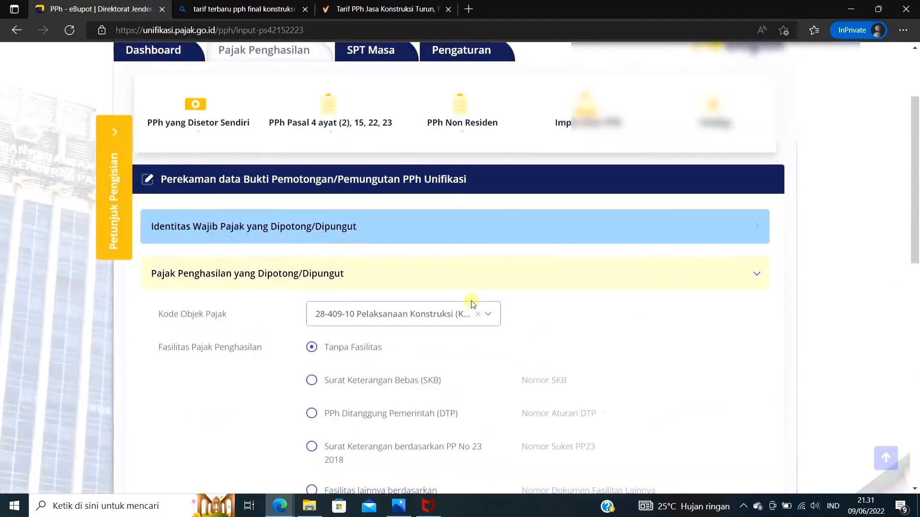
Change the Kode Objek Pajak to 28-409-22, construction work by a provider holding a small-qualification business or individual competency certificate
{"action": "scroll", "coordinate": [485, 304], "scroll_direction": "down", "scroll_amount": 1}
{"action": "left_click", "coordinate": [490, 301]}
{"action": "scroll", "coordinate": [468, 359], "scroll_direction": "down", "scroll_amount": 3}
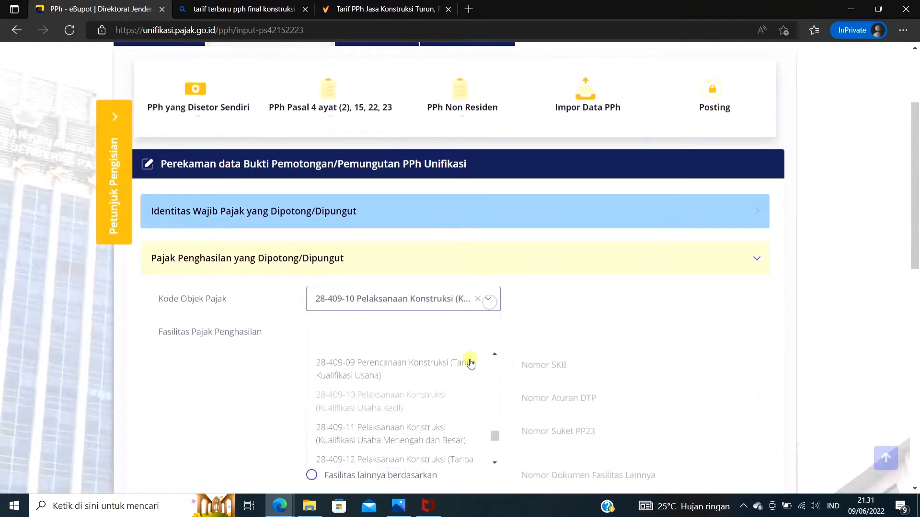
{"action": "scroll", "coordinate": [464, 392], "scroll_direction": "down", "scroll_amount": 3}
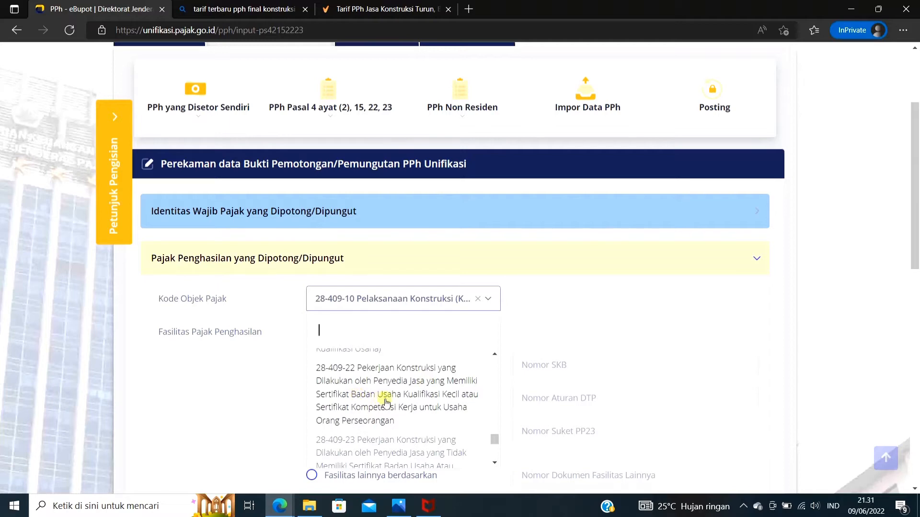
{"action": "left_click", "coordinate": [405, 410]}
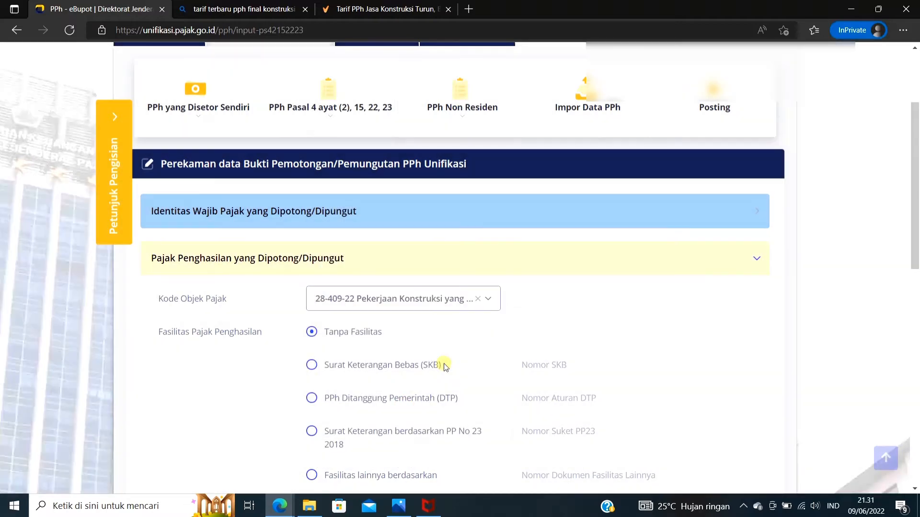
Compare the form's Tarif for code 28-409-22 with the tariff image in Photos and return to the e-Bupot form
{"action": "scroll", "coordinate": [444, 363], "scroll_direction": "down", "scroll_amount": 5}
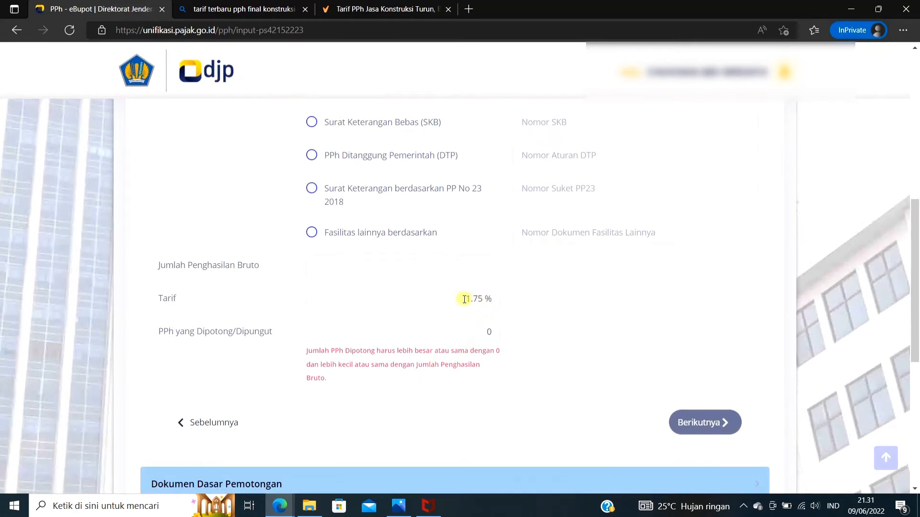
{"action": "left_click_drag", "start_coordinate": [464, 299], "coordinate": [494, 300]}
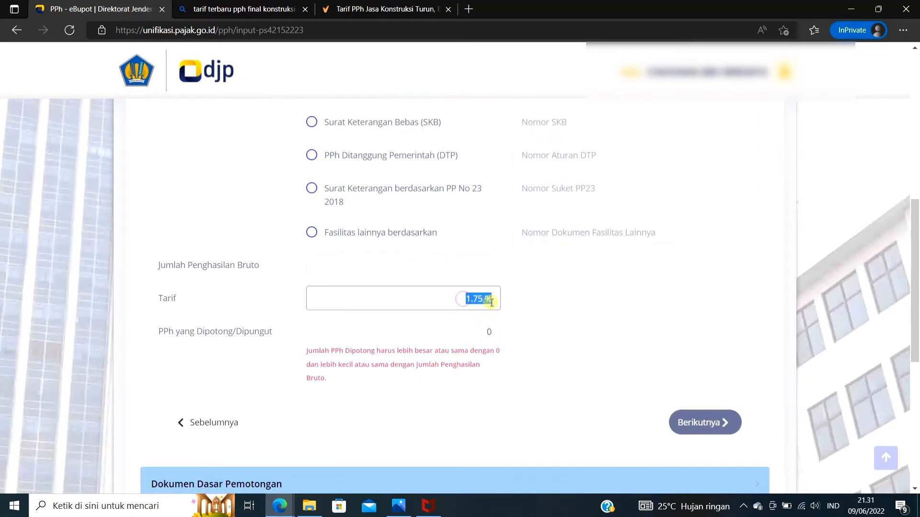
{"action": "left_click", "coordinate": [550, 316]}
{"action": "key", "text": "alt+Tab"}
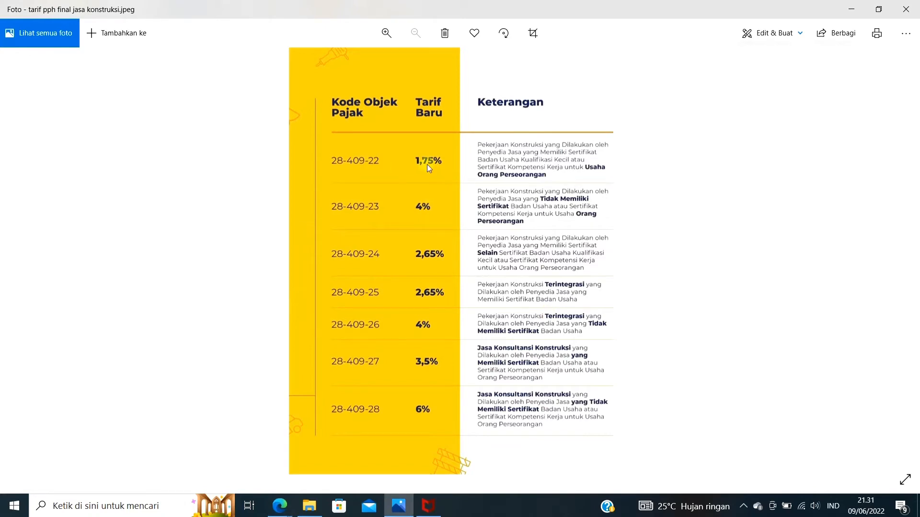
{"action": "key", "text": "alt+Tab"}
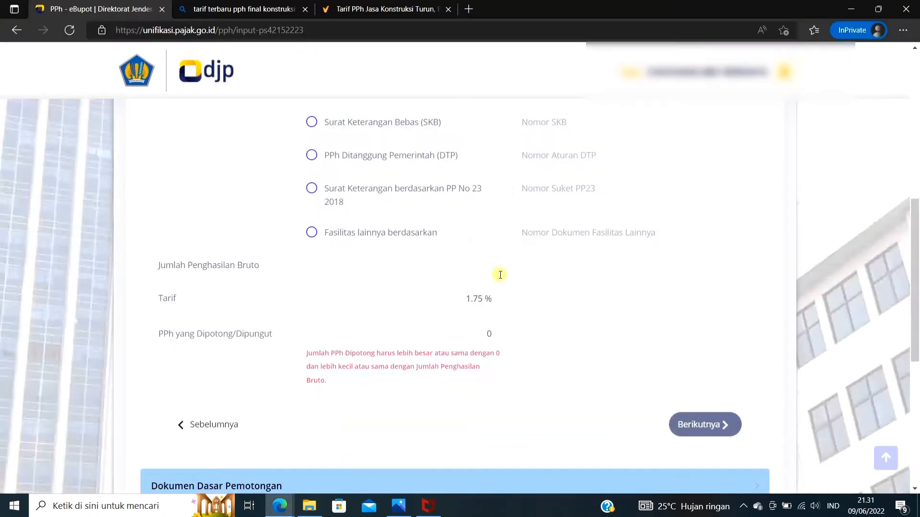
Look through the newer construction codes and change the Kode Objek Pajak to 28-409-27 Jasa Konsultansi Konstruksi
{"action": "scroll", "coordinate": [458, 242], "scroll_direction": "up", "scroll_amount": 4}
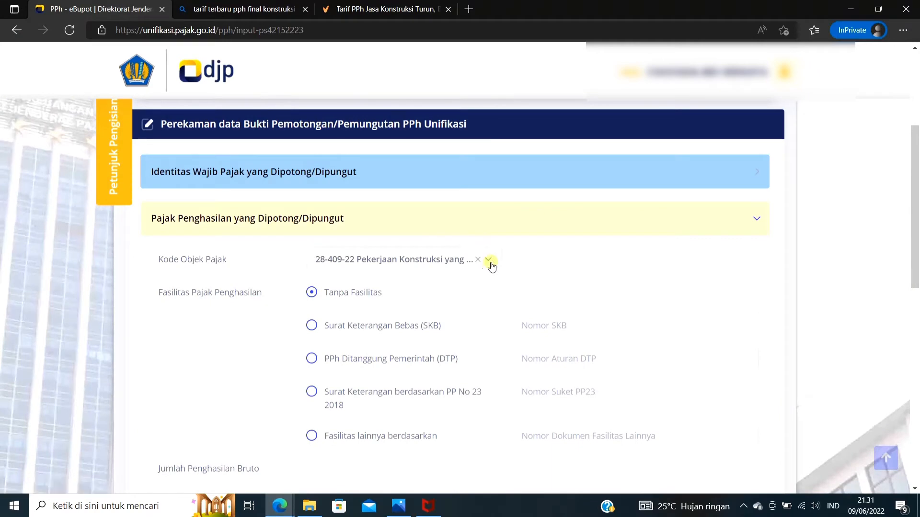
{"action": "left_click", "coordinate": [491, 265]}
{"action": "scroll", "coordinate": [469, 376], "scroll_direction": "down", "scroll_amount": 3}
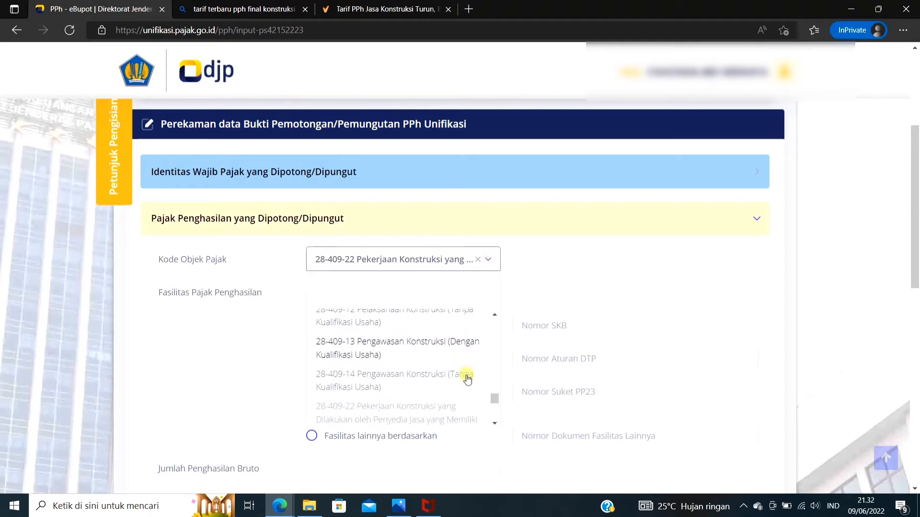
{"action": "scroll", "coordinate": [467, 379], "scroll_direction": "down", "scroll_amount": 5}
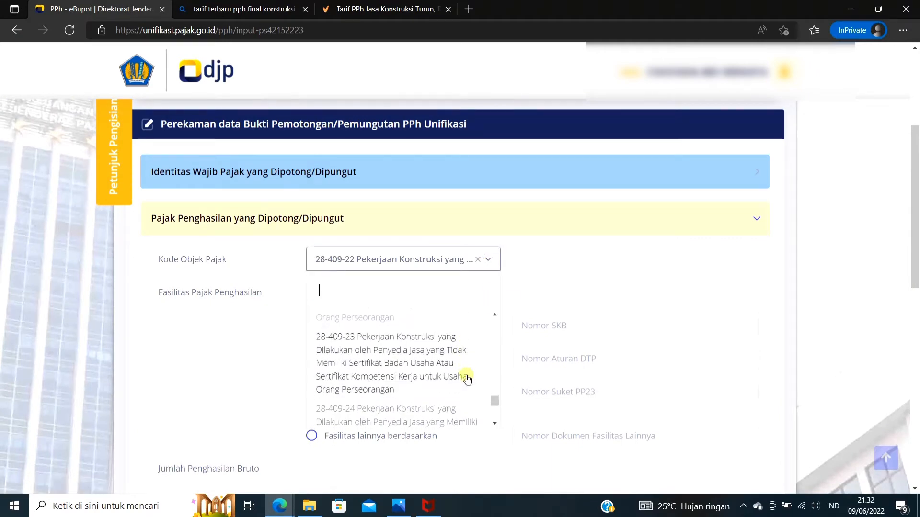
{"action": "scroll", "coordinate": [467, 378], "scroll_direction": "down", "scroll_amount": 3}
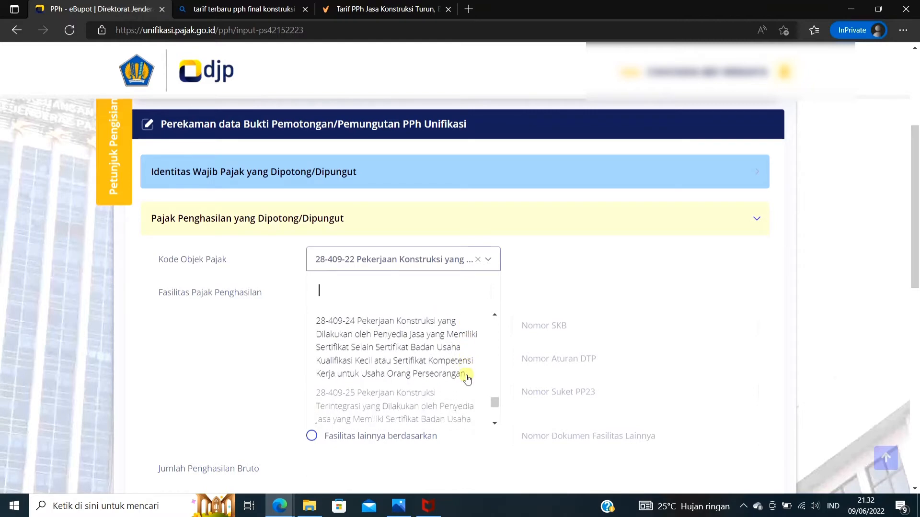
{"action": "scroll", "coordinate": [467, 379], "scroll_direction": "up", "scroll_amount": 2}
{"action": "scroll", "coordinate": [467, 378], "scroll_direction": "down", "scroll_amount": 2}
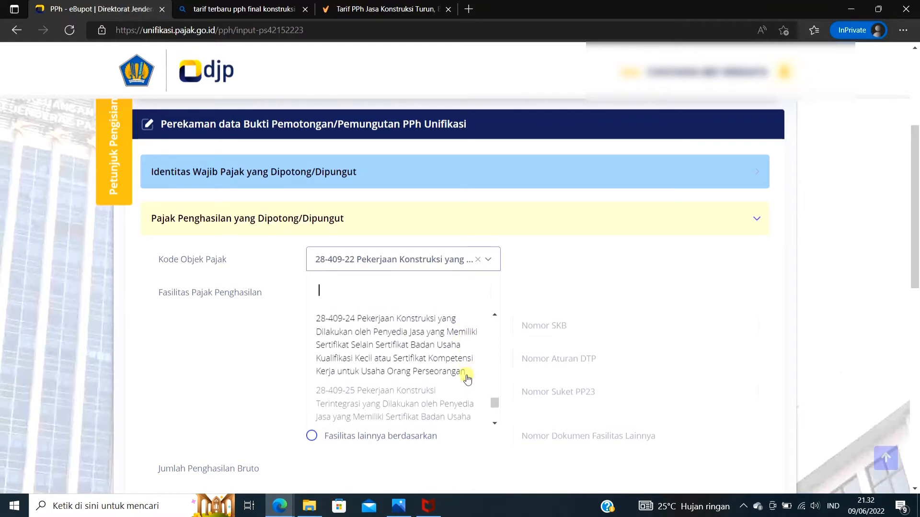
{"action": "scroll", "coordinate": [467, 378], "scroll_direction": "down", "scroll_amount": 3}
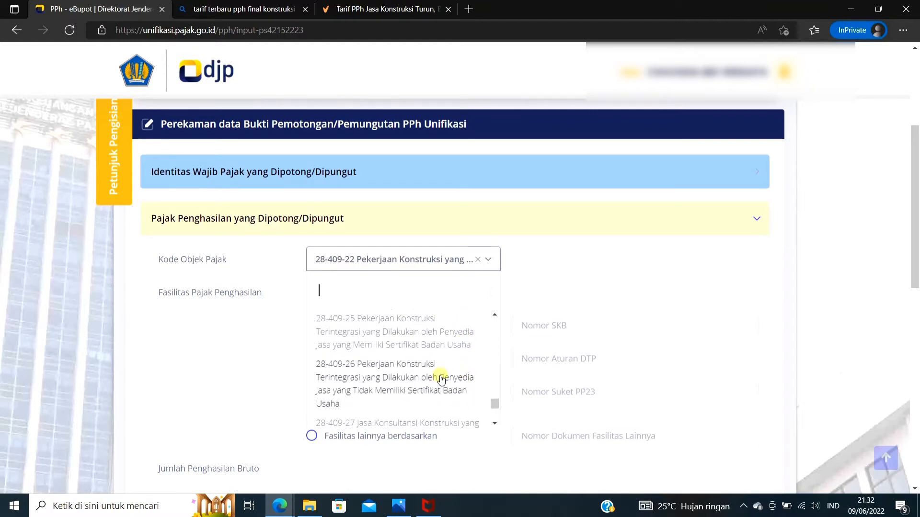
{"action": "scroll", "coordinate": [441, 379], "scroll_direction": "down", "scroll_amount": 2}
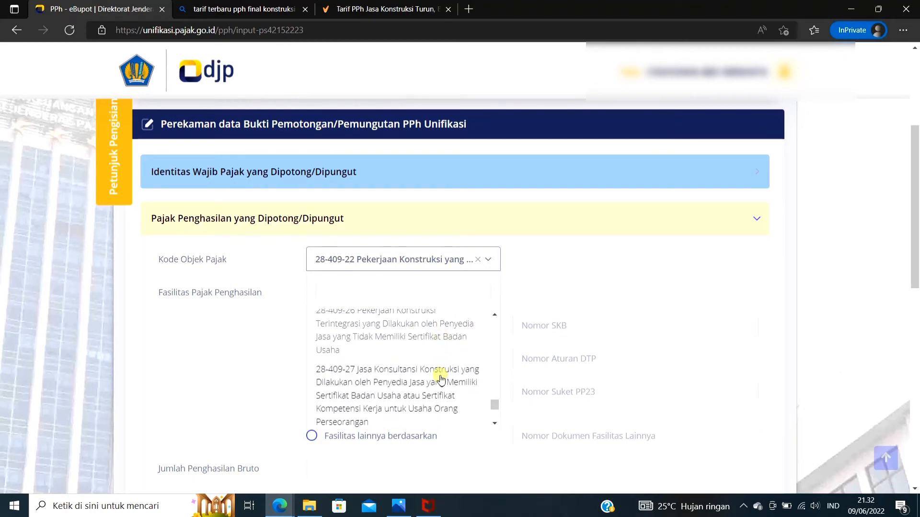
{"action": "left_click", "coordinate": [440, 380]}
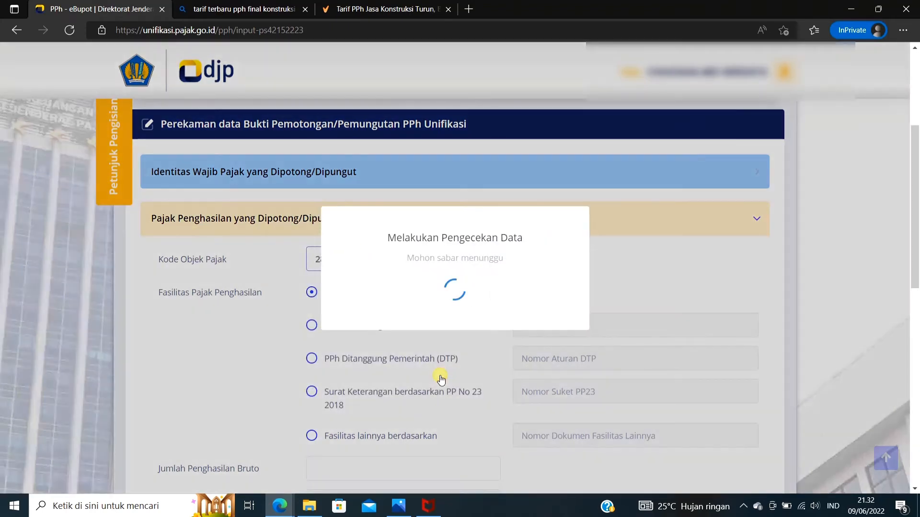
Check the form's Tarif for code 28-409-27 against the tariff image in Photos and return to the e-Bupot form
{"action": "scroll", "coordinate": [439, 376], "scroll_direction": "down", "scroll_amount": 5}
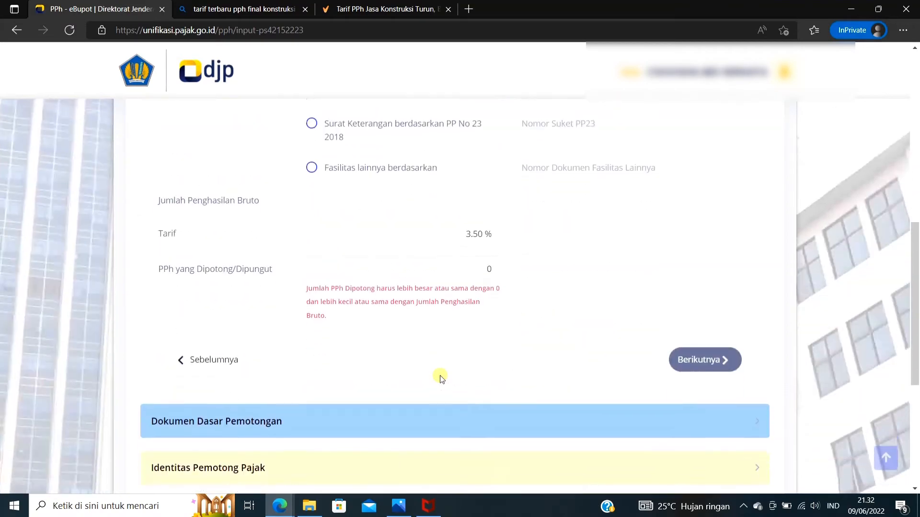
{"action": "scroll", "coordinate": [439, 376], "scroll_direction": "up", "scroll_amount": 1}
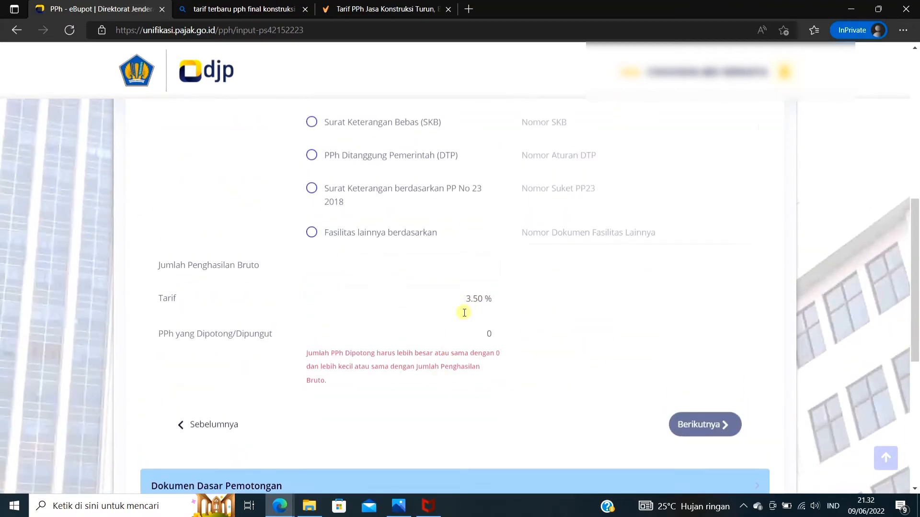
{"action": "key", "text": "alt+Tab"}
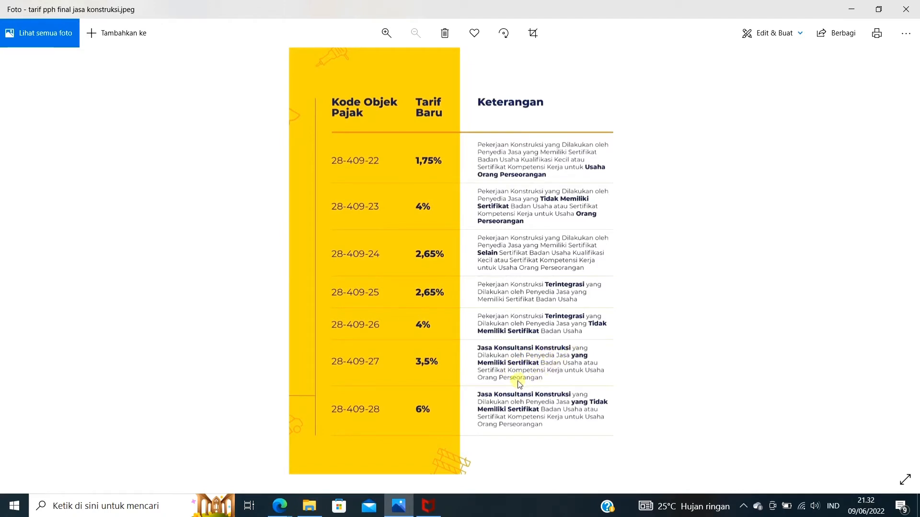
{"action": "key", "text": "alt+Tab"}
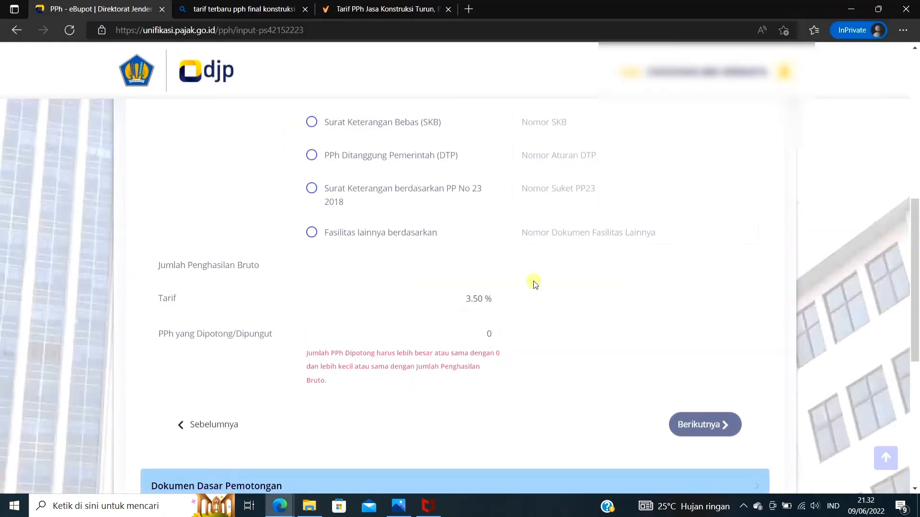
Switch the Kode Objek Pajak back to 28-409-22 Pekerjaan Konstruksi
{"action": "scroll", "coordinate": [421, 278], "scroll_direction": "up", "scroll_amount": 4}
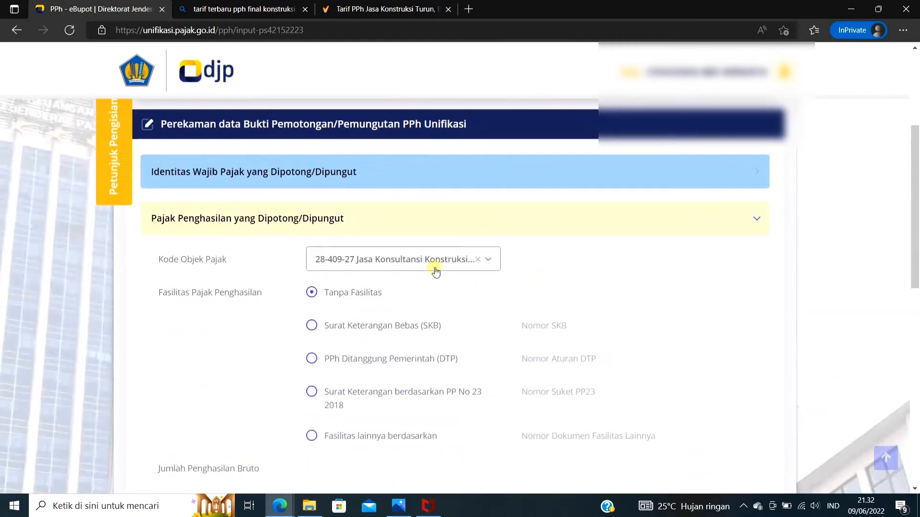
{"action": "left_click", "coordinate": [434, 268]}
{"action": "scroll", "coordinate": [420, 357], "scroll_direction": "up", "scroll_amount": 5}
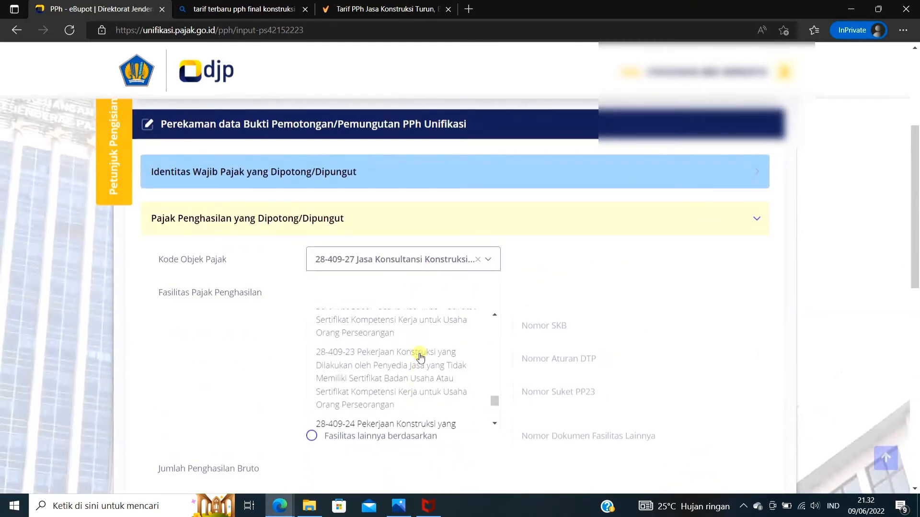
{"action": "left_click", "coordinate": [420, 357]}
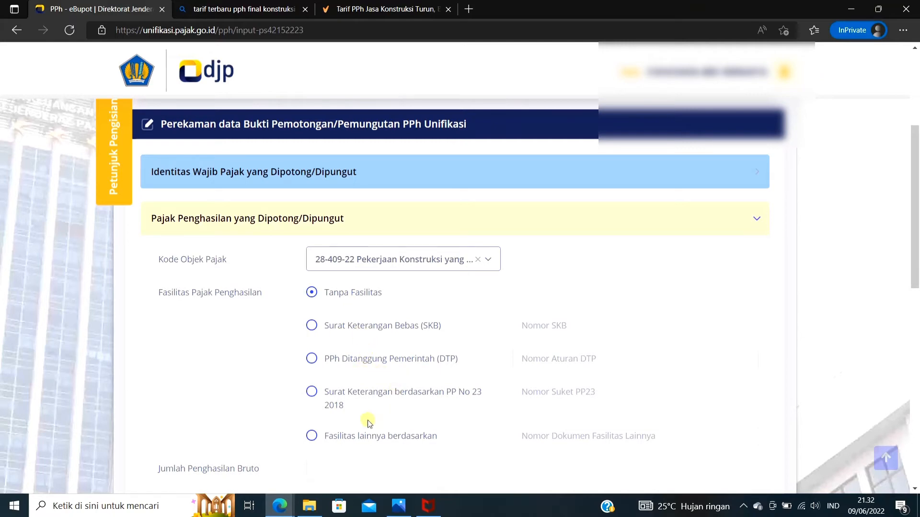
Set the Jumlah Penghasilan Bruto to 10.000.000 and proceed to the Dokumen Dasar Pemotongan section
{"action": "scroll", "coordinate": [366, 437], "scroll_direction": "down", "scroll_amount": 1}
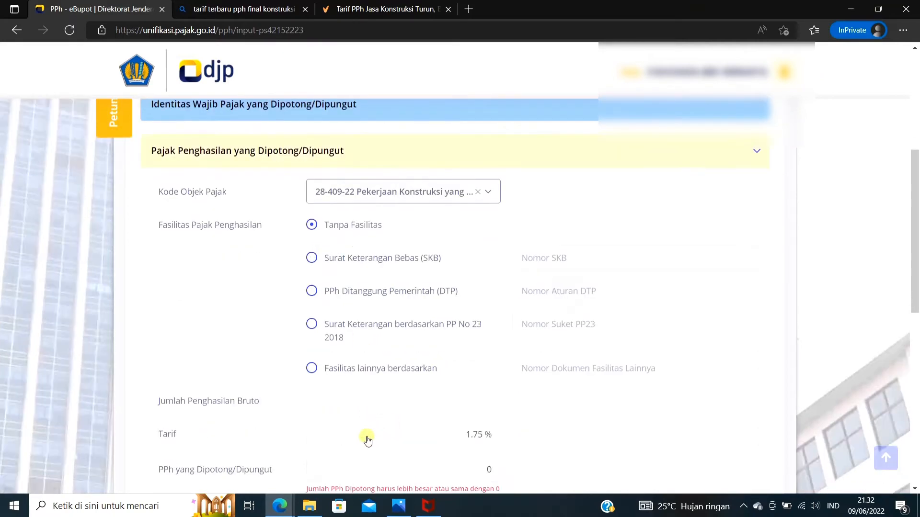
{"action": "scroll", "coordinate": [373, 431], "scroll_direction": "down", "scroll_amount": 2}
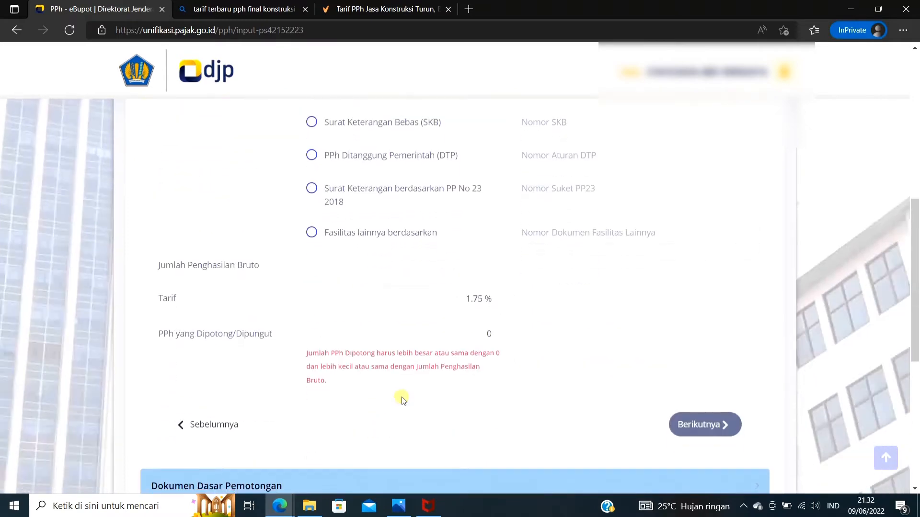
{"action": "left_click", "coordinate": [460, 268]}
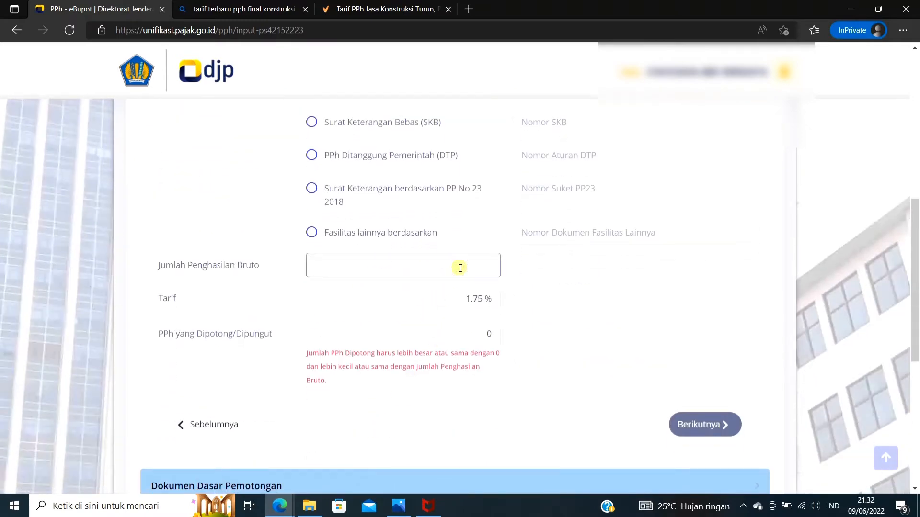
{"action": "type", "text": "10.000.000"}
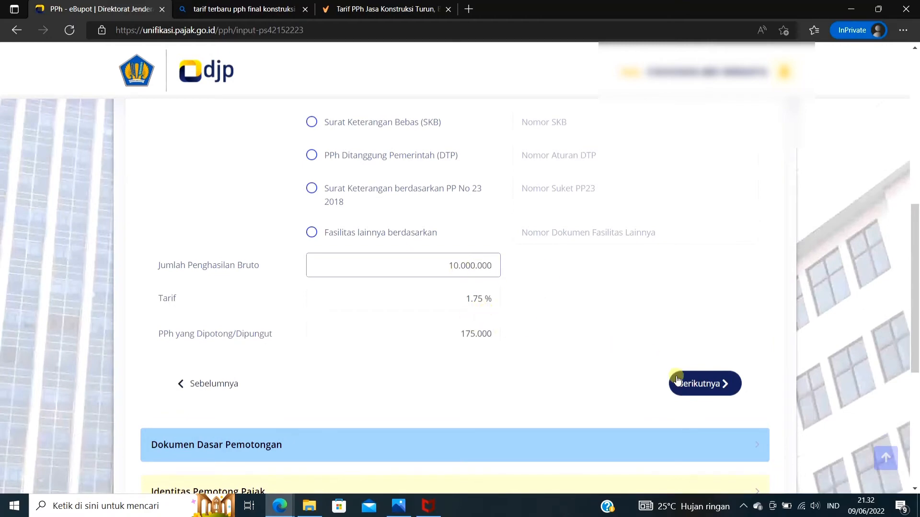
{"action": "left_click", "coordinate": [692, 384]}
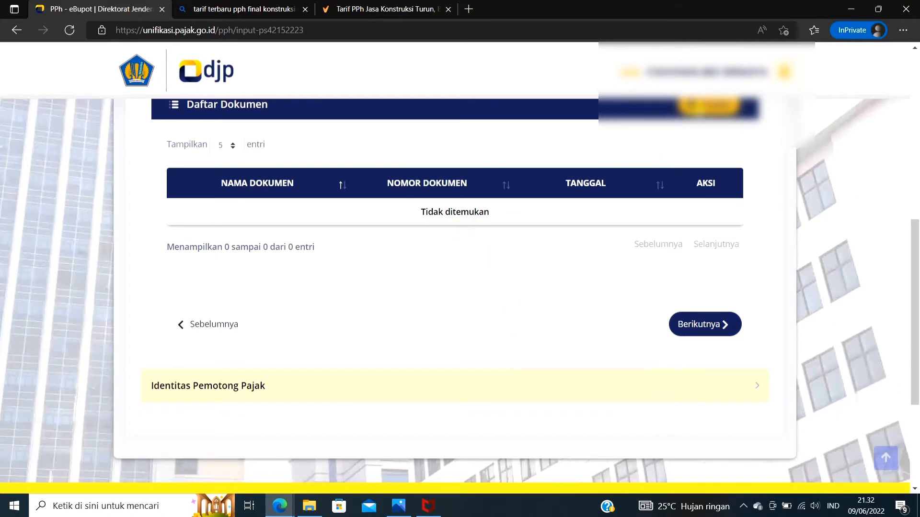
Add an Invoice numbered INV/001 dated 07/06/2022 as the withholding basis document and proceed to the Identitas Pemotong Pajak section
{"action": "left_click", "coordinate": [707, 102]}
{"action": "left_click", "coordinate": [501, 221]}
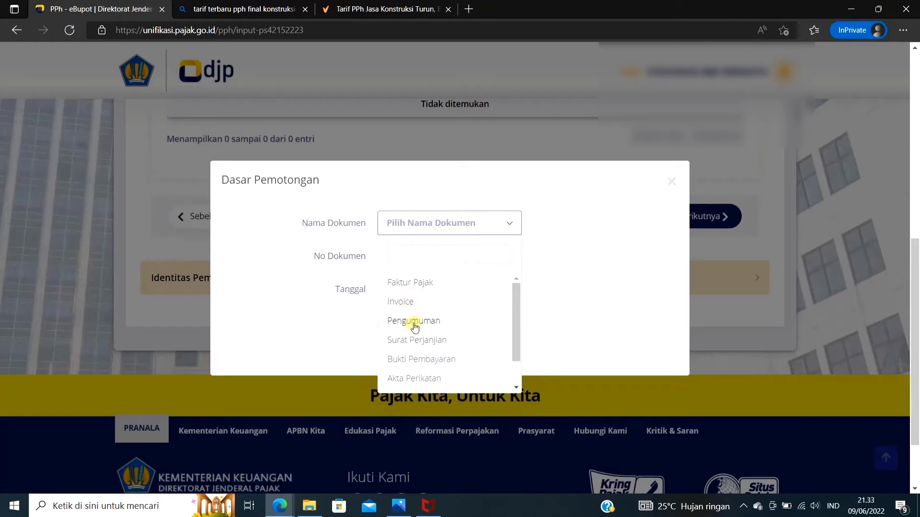
{"action": "scroll", "coordinate": [431, 365], "scroll_direction": "down", "scroll_amount": 1}
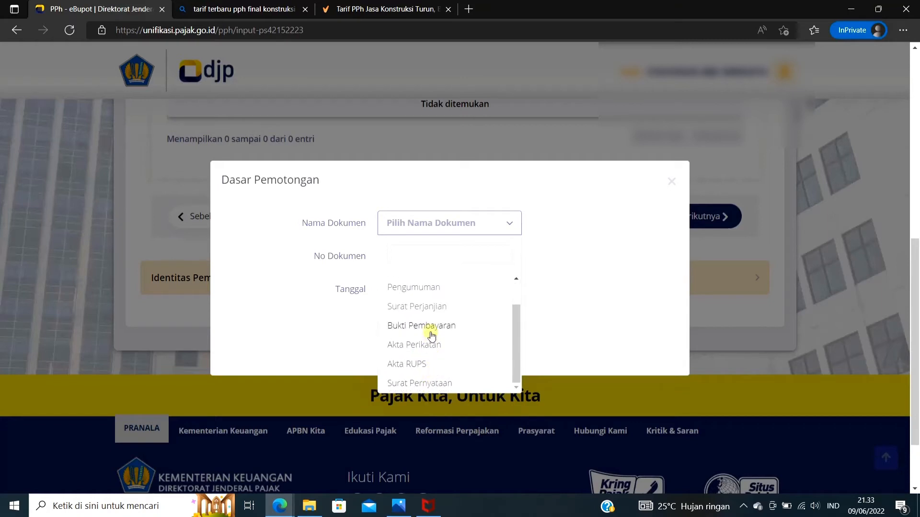
{"action": "scroll", "coordinate": [431, 335], "scroll_direction": "up", "scroll_amount": 1}
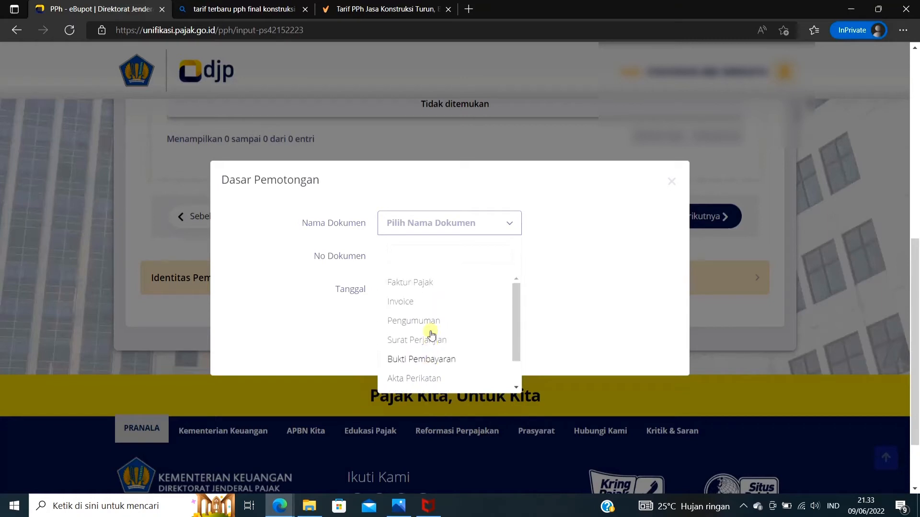
{"action": "left_click", "coordinate": [420, 307]}
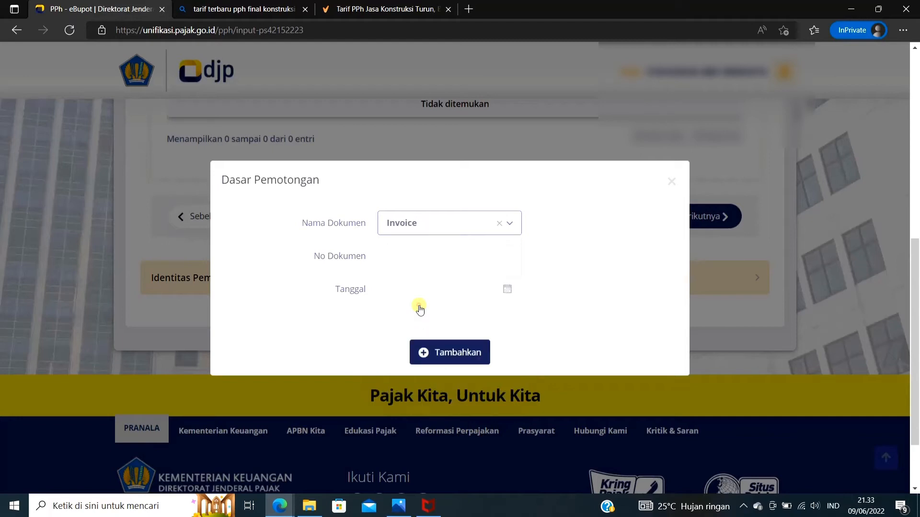
{"action": "left_click", "coordinate": [406, 258]}
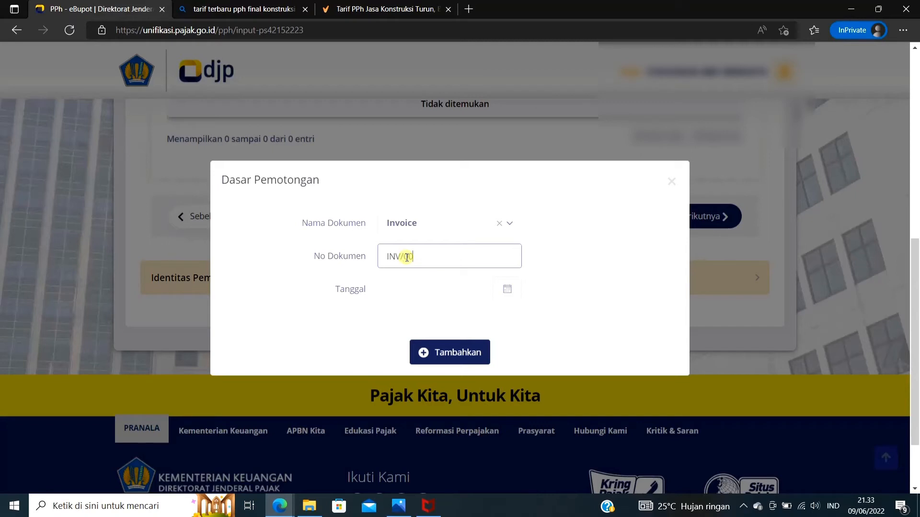
{"action": "left_click", "coordinate": [412, 283]}
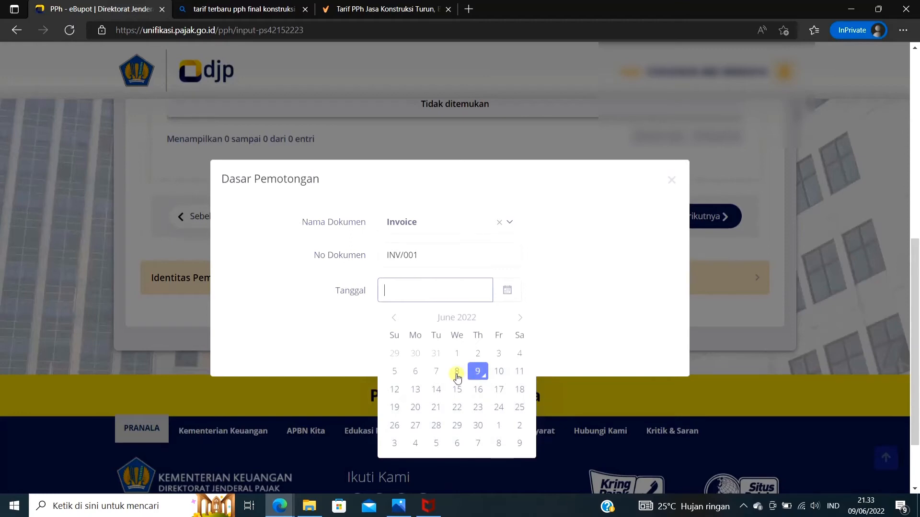
{"action": "left_click", "coordinate": [436, 373]}
{"action": "left_click", "coordinate": [458, 363]}
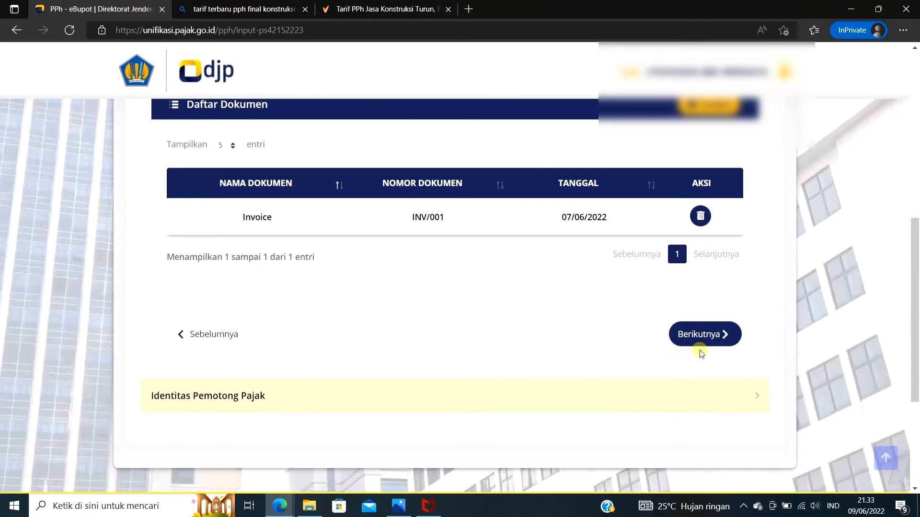
{"action": "left_click", "coordinate": [701, 335]}
{"action": "scroll", "coordinate": [488, 301], "scroll_direction": "up", "scroll_amount": 4}
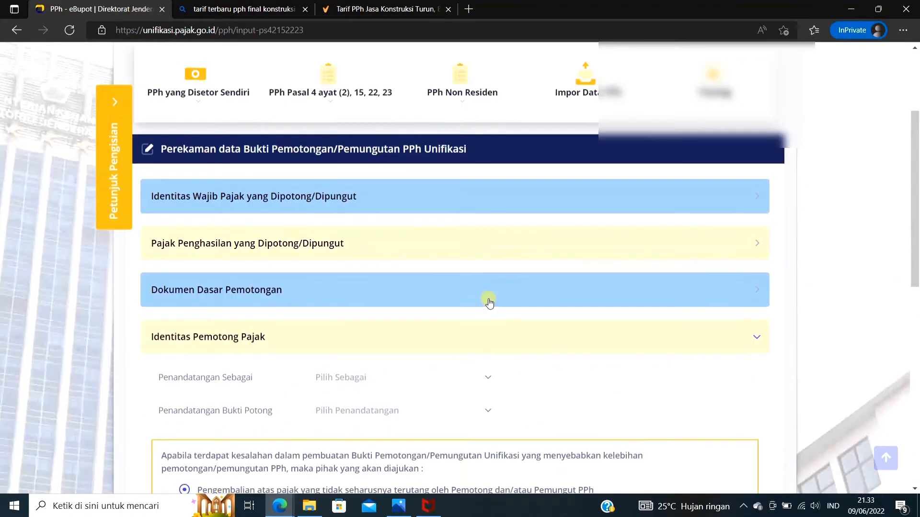
Set Penandatangan Sebagai to Pengurus and choose the signatory's name for Penandatangan Bukti Potong
{"action": "left_click", "coordinate": [486, 352]}
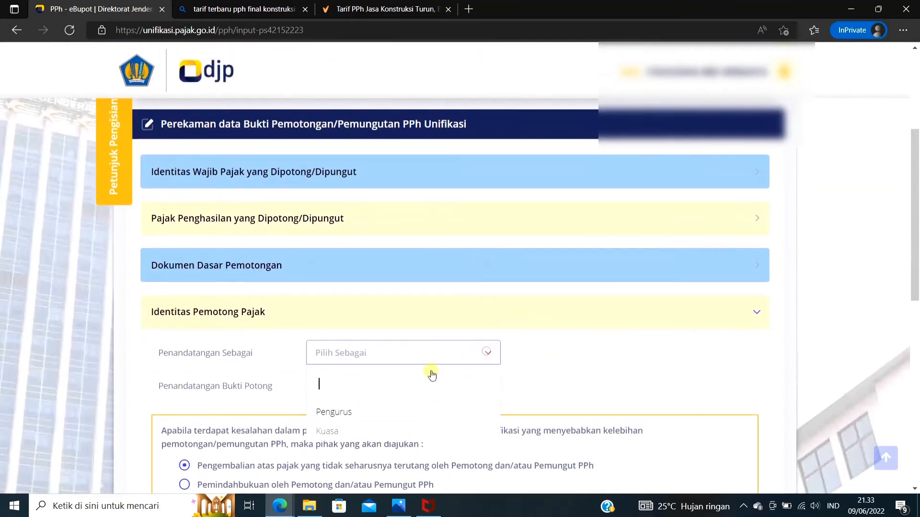
{"action": "left_click", "coordinate": [355, 414]}
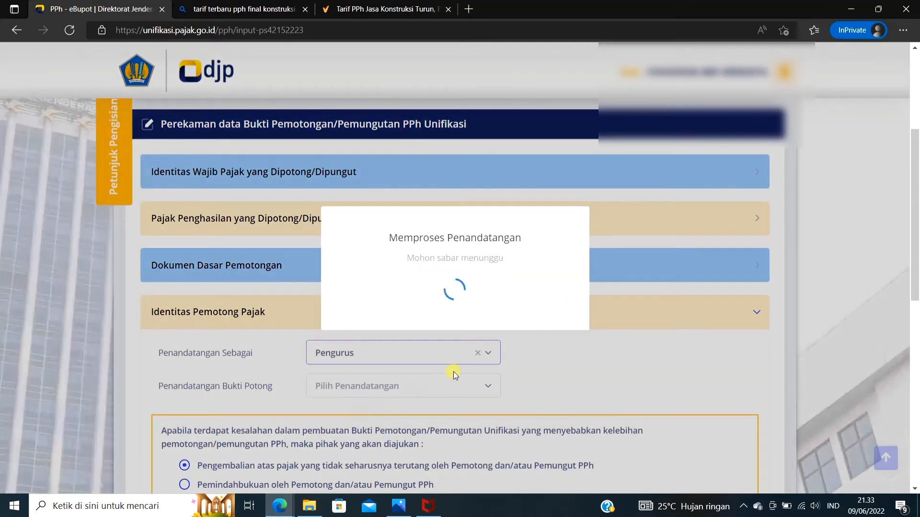
{"action": "scroll", "coordinate": [454, 372], "scroll_direction": "down", "scroll_amount": 1}
{"action": "left_click", "coordinate": [459, 323]}
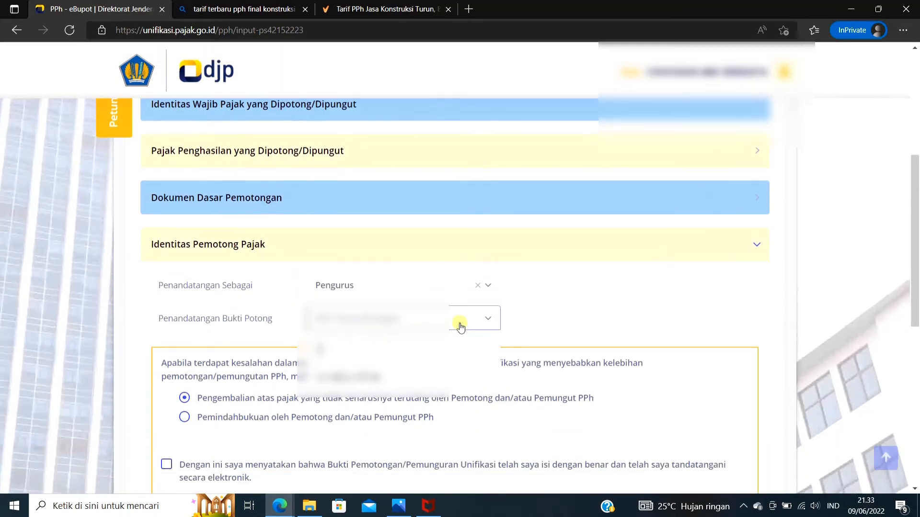
{"action": "left_click", "coordinate": [361, 378]}
Accept the declaration that the slip is correct and electronically signed, save it, and decline recording another slip
{"action": "scroll", "coordinate": [398, 371], "scroll_direction": "down", "scroll_amount": 2}
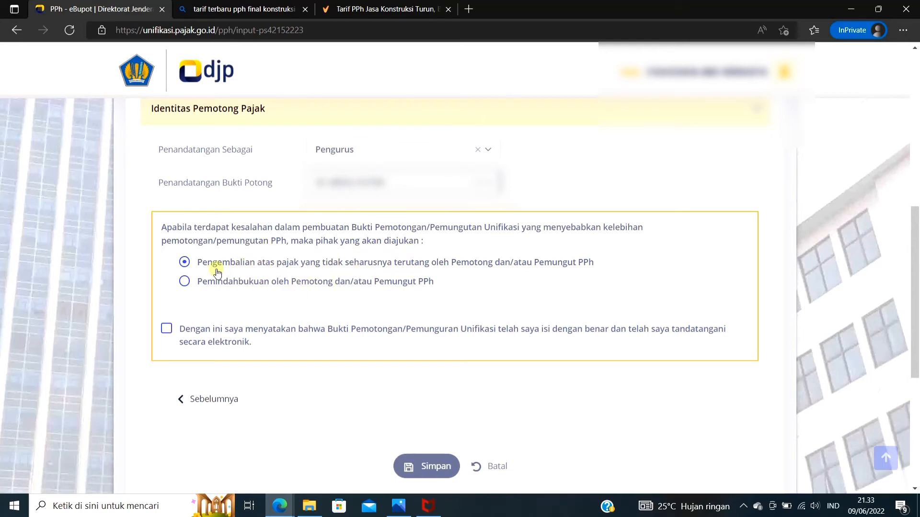
{"action": "left_click", "coordinate": [167, 330]}
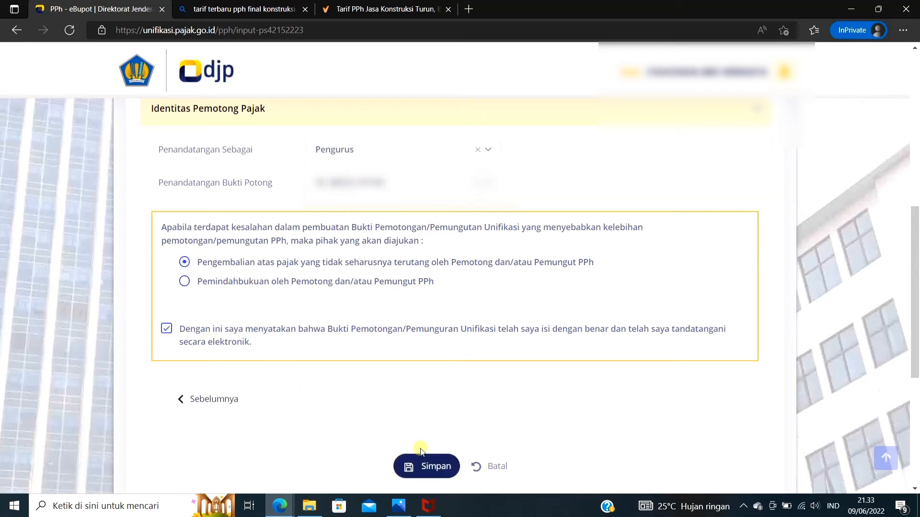
{"action": "left_click", "coordinate": [415, 469]}
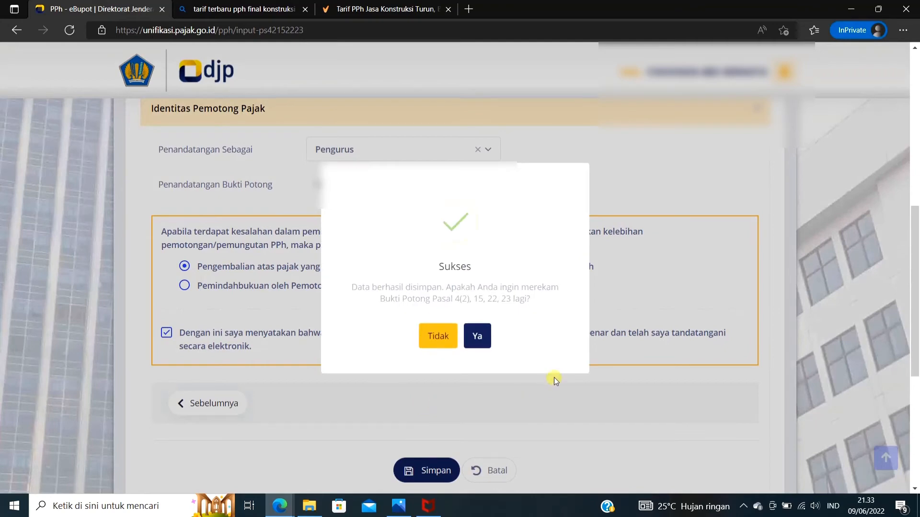
{"action": "left_click", "coordinate": [438, 337]}
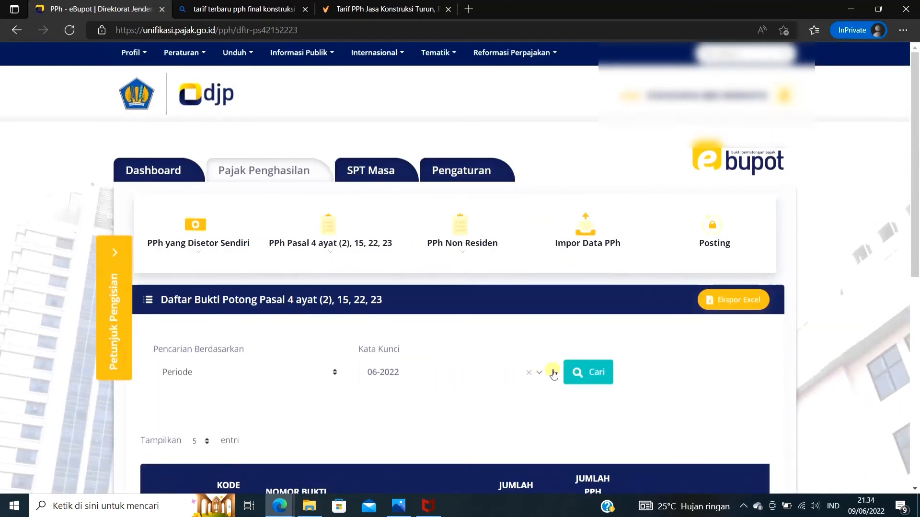
Search the Daftar Bukti Potong list for Periode 06-2022 and dismiss the Windows security notification
{"action": "left_click", "coordinate": [590, 372]}
{"action": "scroll", "coordinate": [589, 372], "scroll_direction": "down", "scroll_amount": 3}
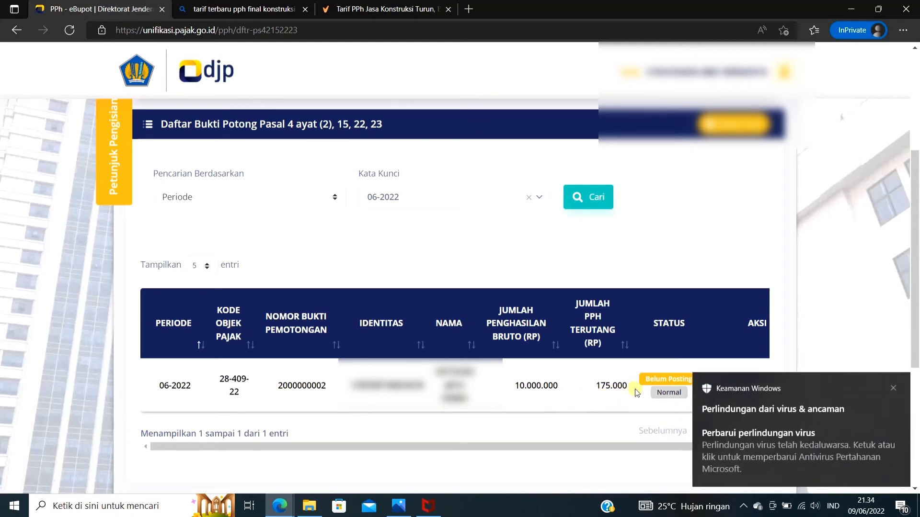
{"action": "left_click", "coordinate": [894, 387]}
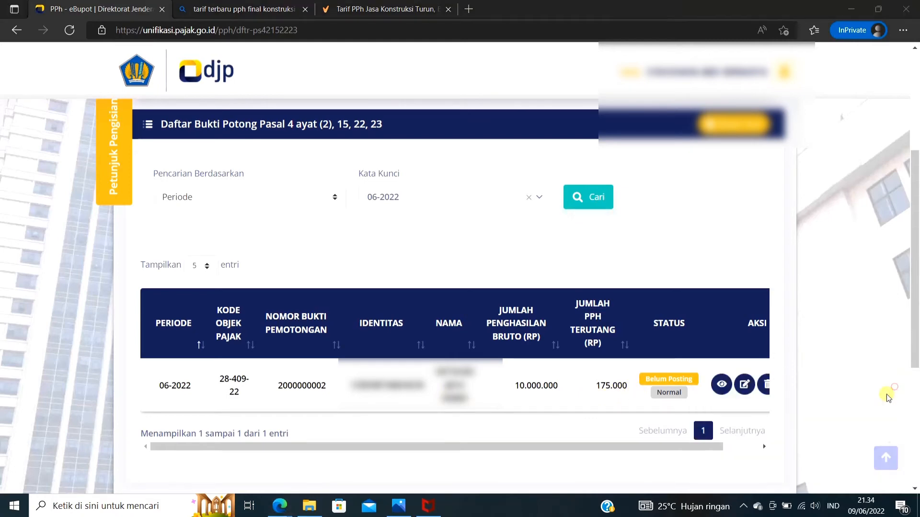
Open the preview of the 28-409-22 slip, review its identity, tax, document and withholder sections, and close it
{"action": "left_click_drag", "start_coordinate": [708, 446], "coordinate": [753, 448]}
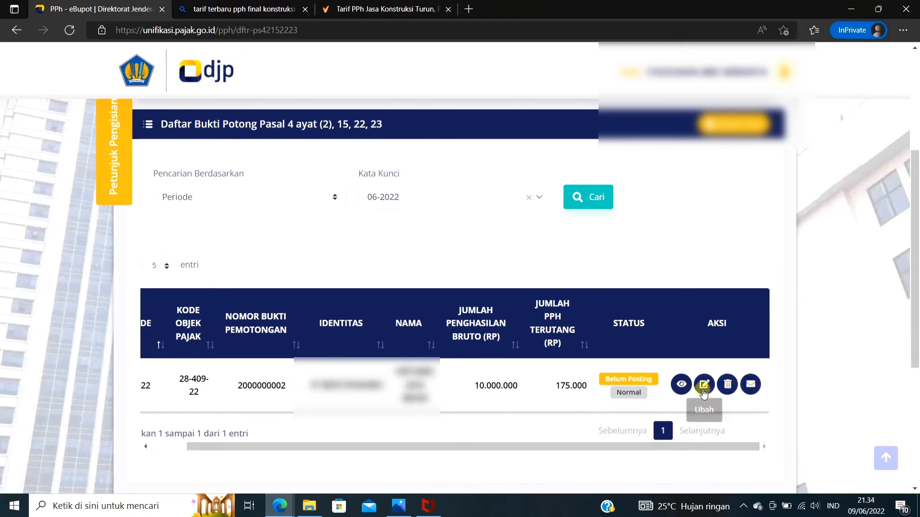
{"action": "left_click", "coordinate": [680, 388]}
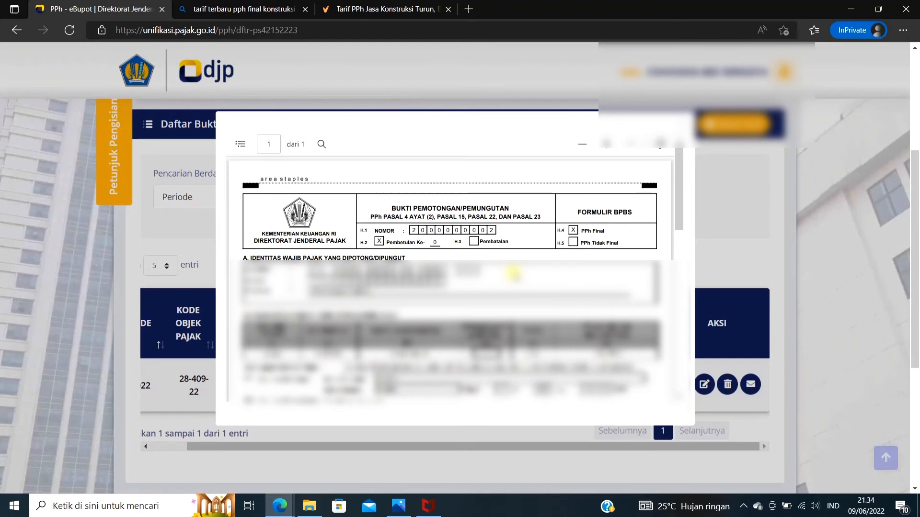
{"action": "scroll", "coordinate": [660, 415], "scroll_direction": "down", "scroll_amount": 3}
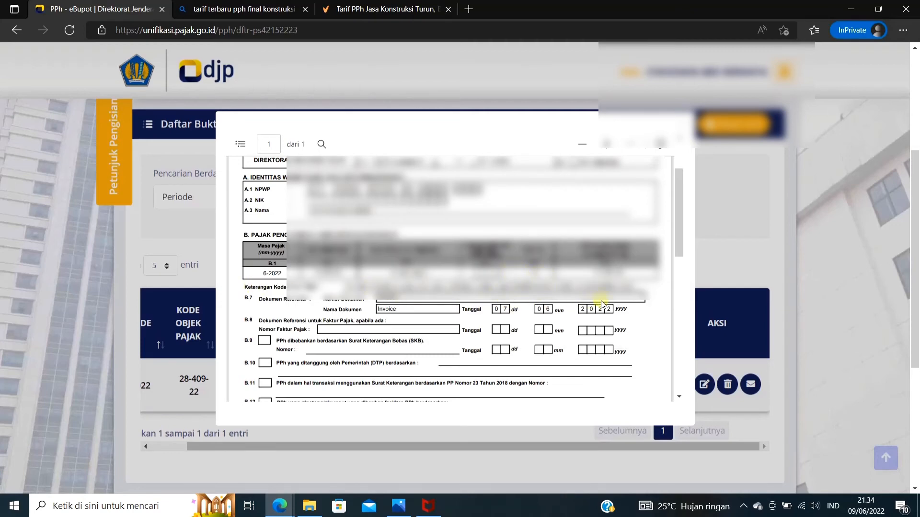
{"action": "scroll", "coordinate": [465, 322], "scroll_direction": "down", "scroll_amount": 3}
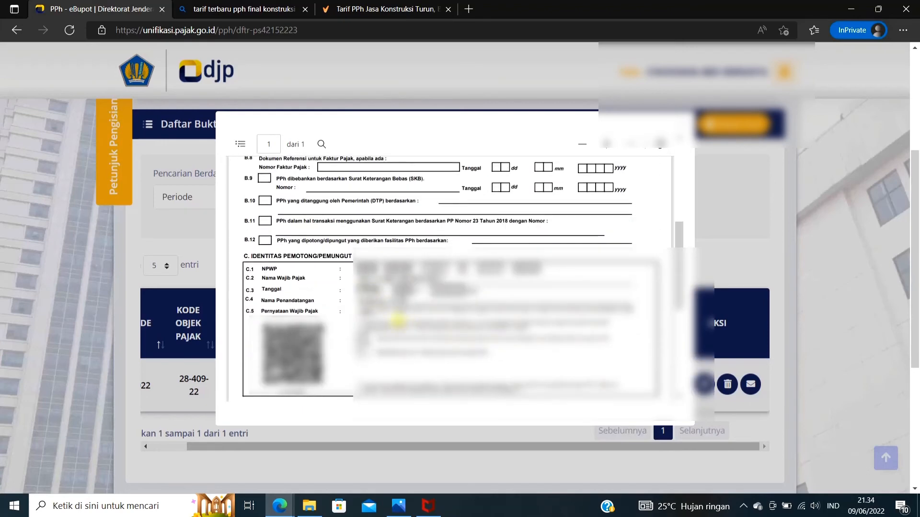
{"action": "scroll", "coordinate": [369, 277], "scroll_direction": "down", "scroll_amount": 1}
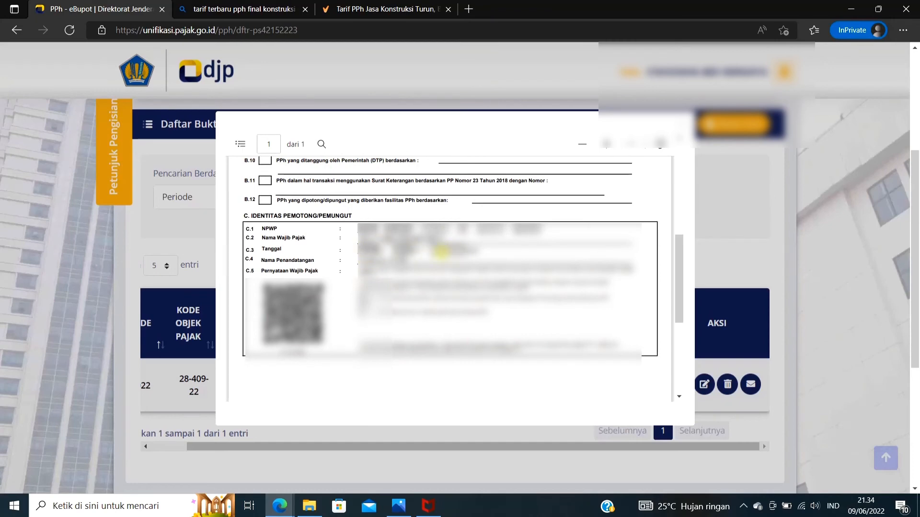
{"action": "scroll", "coordinate": [544, 308], "scroll_direction": "up", "scroll_amount": 3}
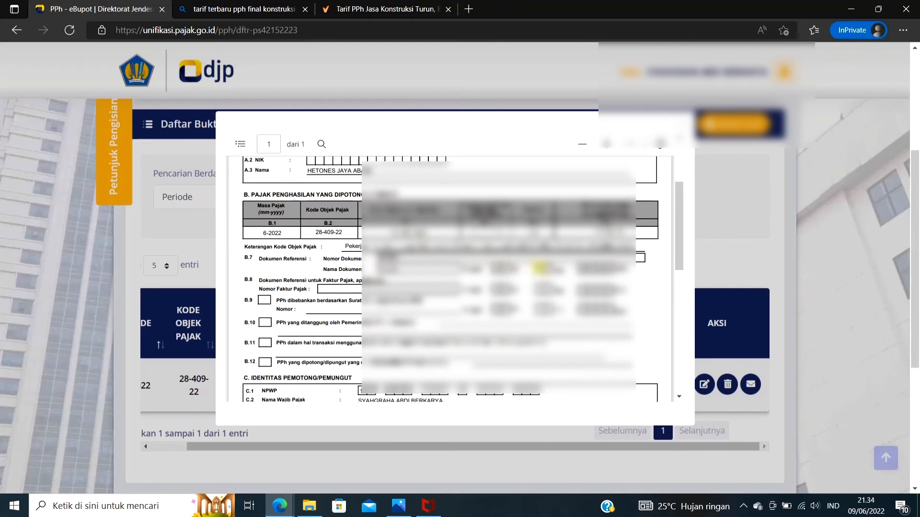
{"action": "scroll", "coordinate": [540, 267], "scroll_direction": "up", "scroll_amount": 3}
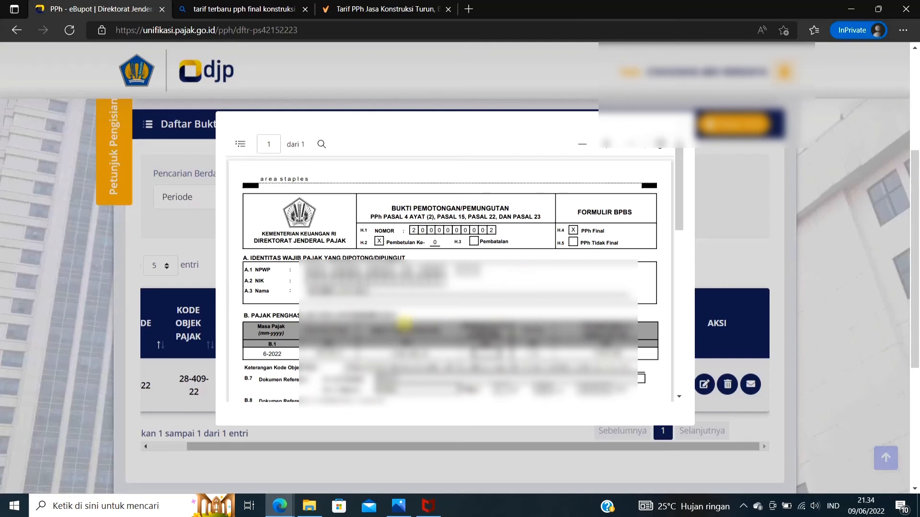
{"action": "left_click_drag", "start_coordinate": [262, 354], "coordinate": [288, 355]}
{"action": "left_click", "coordinate": [680, 124]}
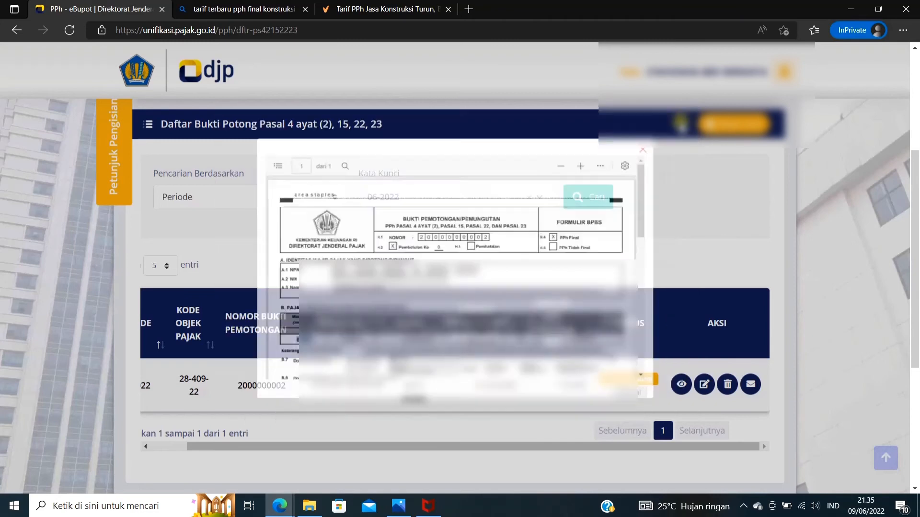
Open the 28-409-22 slip for editing, dismiss the browser's translation offer, and look over the form's sections
{"action": "left_click", "coordinate": [703, 385]}
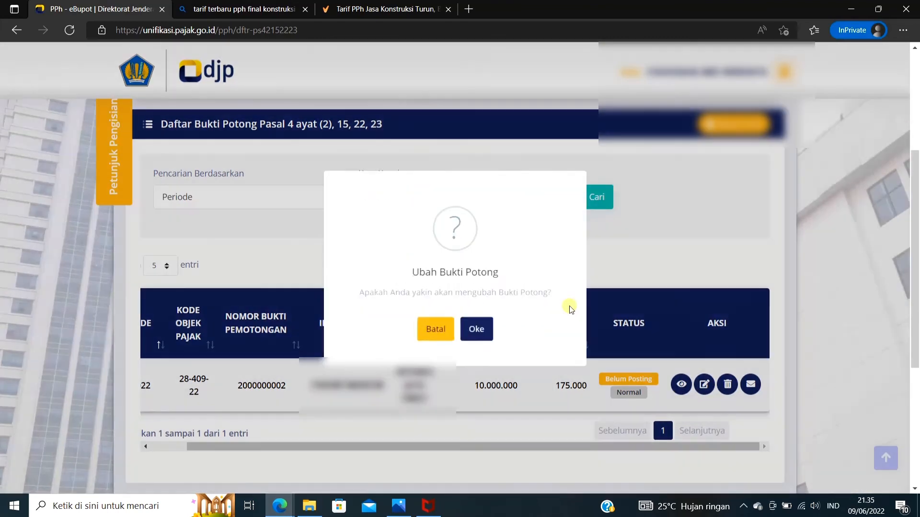
{"action": "left_click", "coordinate": [474, 337]}
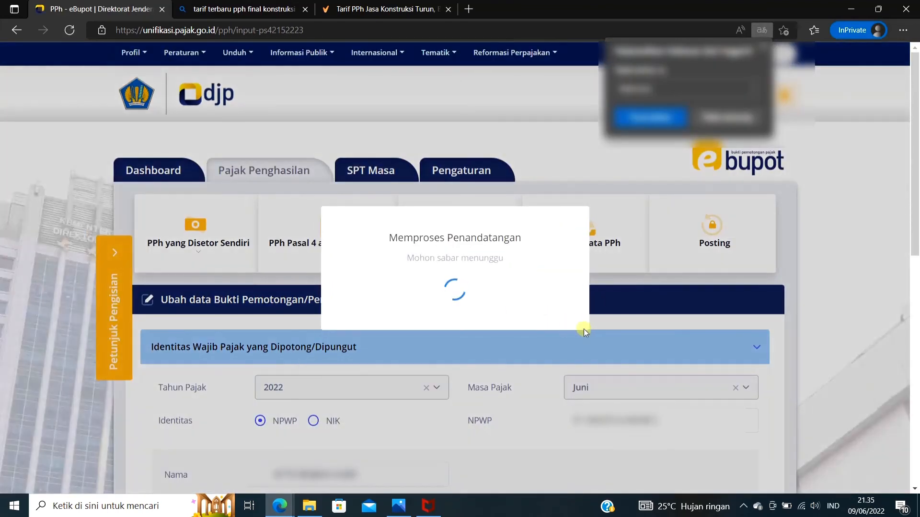
{"action": "scroll", "coordinate": [598, 385], "scroll_direction": "down", "scroll_amount": 2}
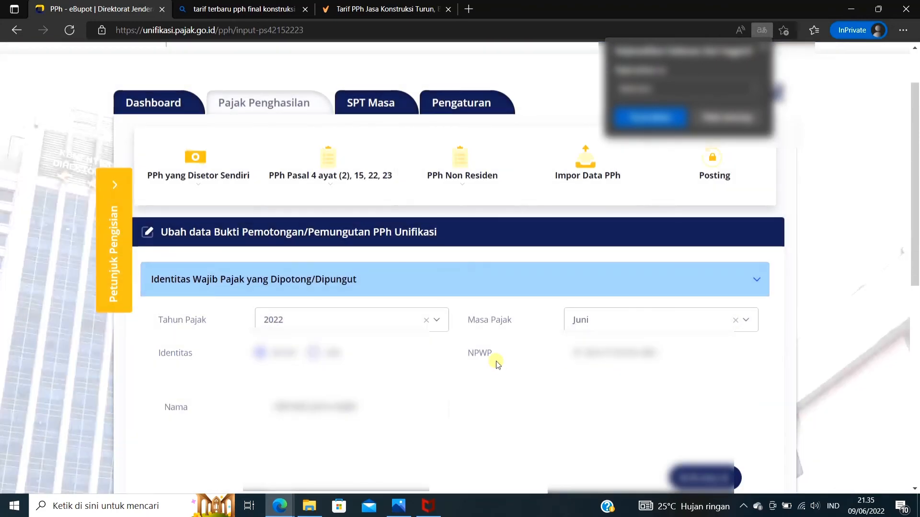
{"action": "scroll", "coordinate": [629, 353], "scroll_direction": "down", "scroll_amount": 3}
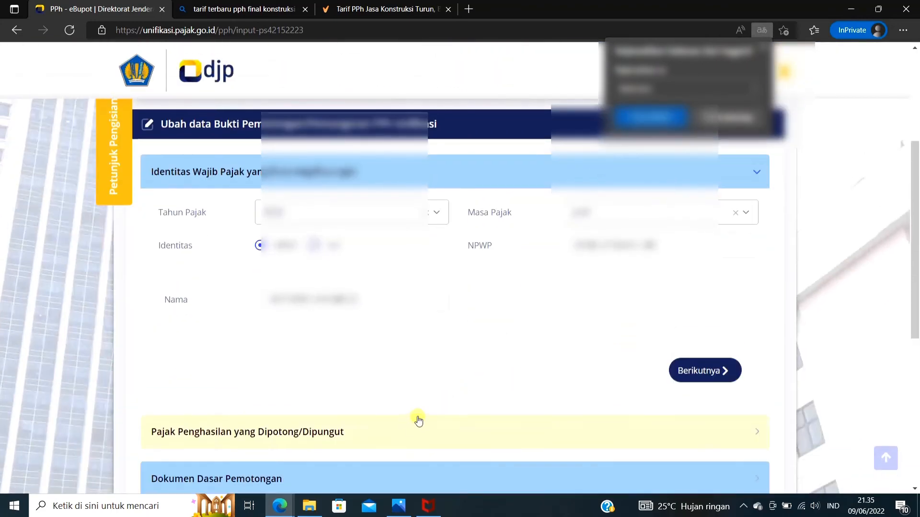
{"action": "scroll", "coordinate": [378, 456], "scroll_direction": "down", "scroll_amount": 3}
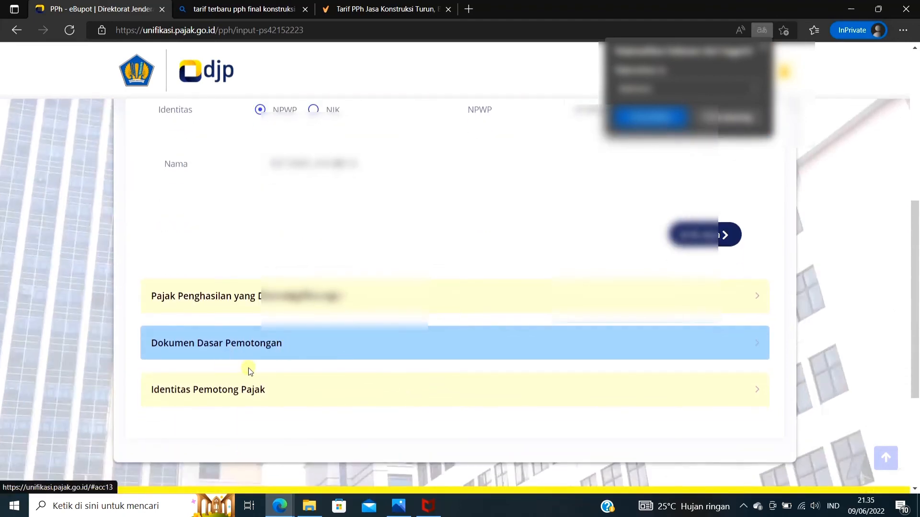
{"action": "scroll", "coordinate": [336, 297], "scroll_direction": "up", "scroll_amount": 3}
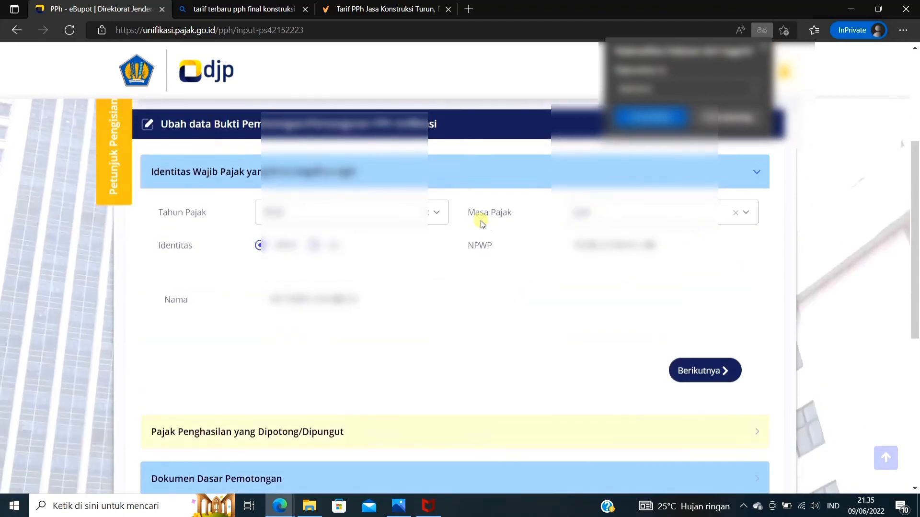
{"action": "scroll", "coordinate": [525, 268], "scroll_direction": "up", "scroll_amount": 1}
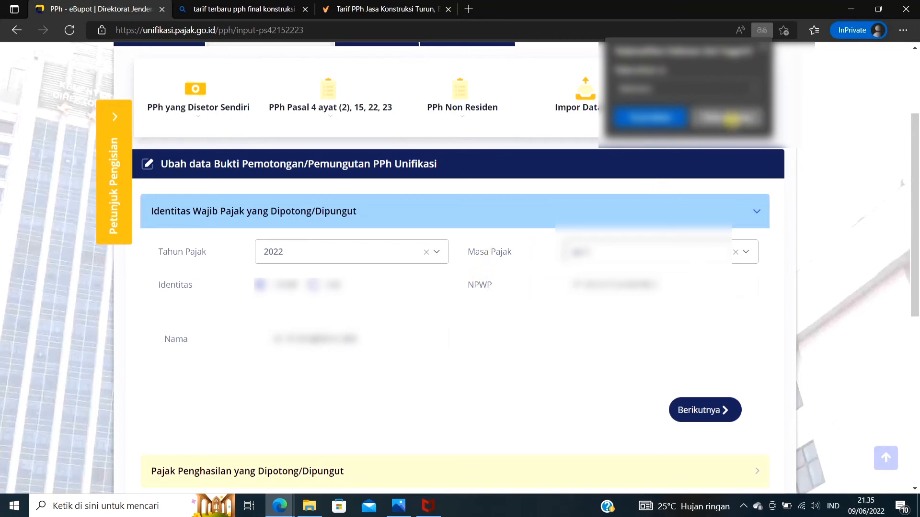
{"action": "left_click", "coordinate": [731, 119]}
{"action": "scroll", "coordinate": [649, 308], "scroll_direction": "down", "scroll_amount": 5}
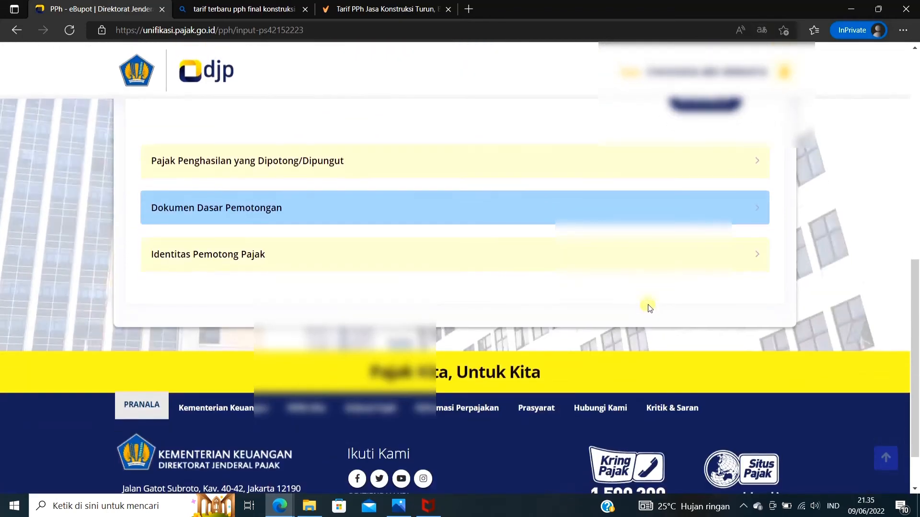
{"action": "scroll", "coordinate": [649, 308], "scroll_direction": "up", "scroll_amount": 10}
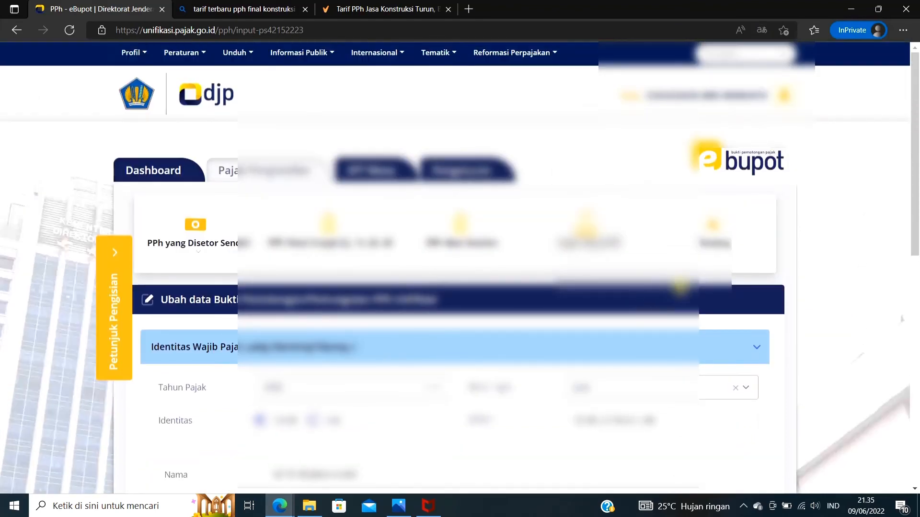
{"action": "scroll", "coordinate": [680, 288], "scroll_direction": "down", "scroll_amount": 4}
{"action": "scroll", "coordinate": [681, 288], "scroll_direction": "up", "scroll_amount": 3}
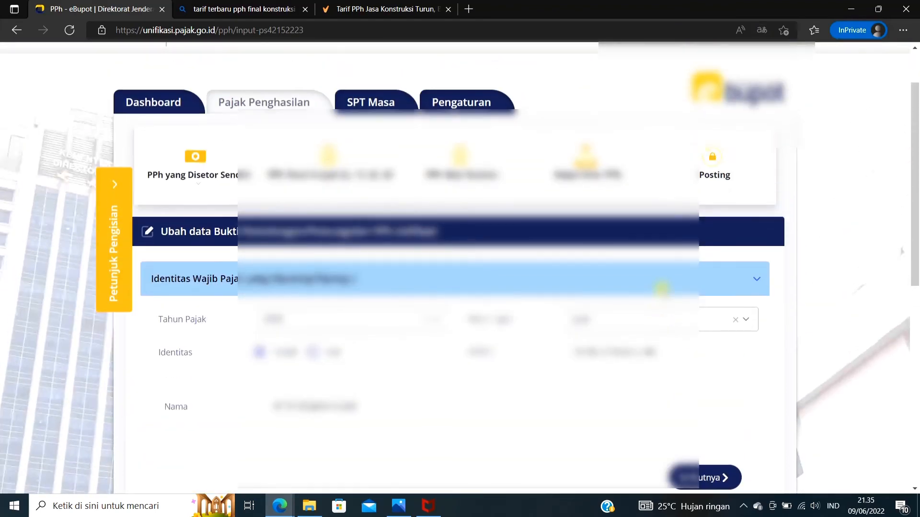
Return to the Daftar BP Ps 4(2), 15, 22, 23 list and delete the 28-409-22 slip for 06-2022
{"action": "left_click", "coordinate": [329, 185]}
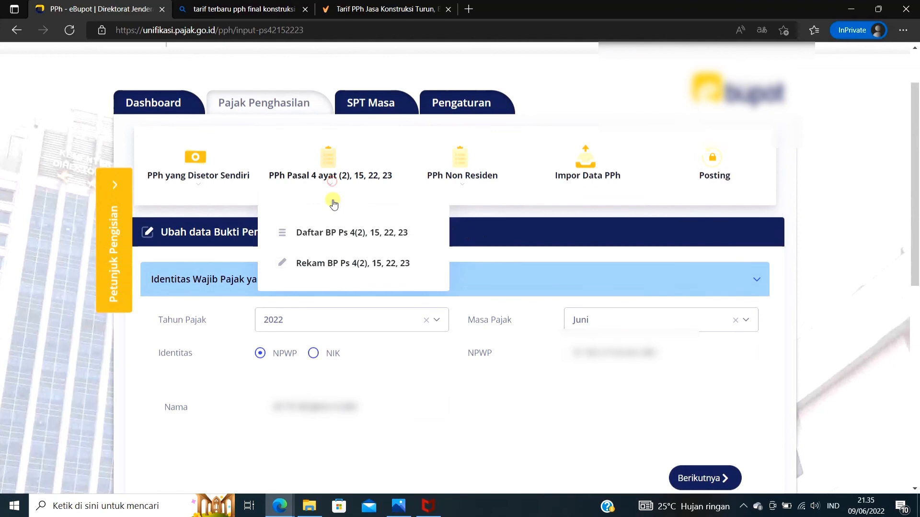
{"action": "left_click", "coordinate": [335, 242]}
{"action": "scroll", "coordinate": [626, 280], "scroll_direction": "down", "scroll_amount": 3}
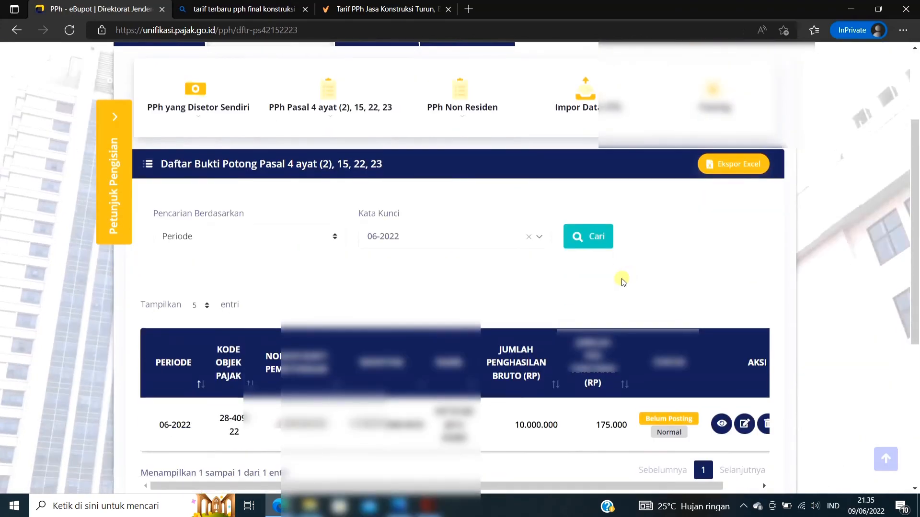
{"action": "scroll", "coordinate": [623, 280], "scroll_direction": "down", "scroll_amount": 2}
{"action": "left_click_drag", "start_coordinate": [684, 378], "coordinate": [746, 372]}
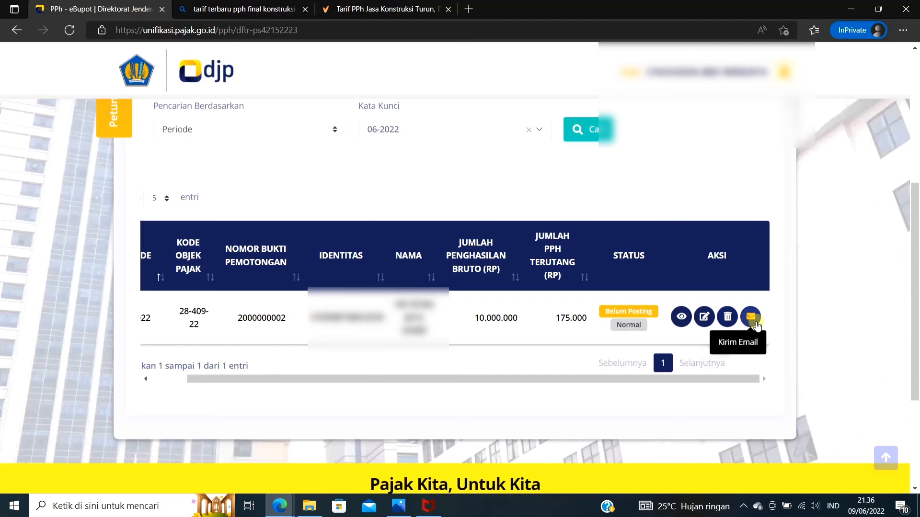
{"action": "left_click", "coordinate": [728, 317]}
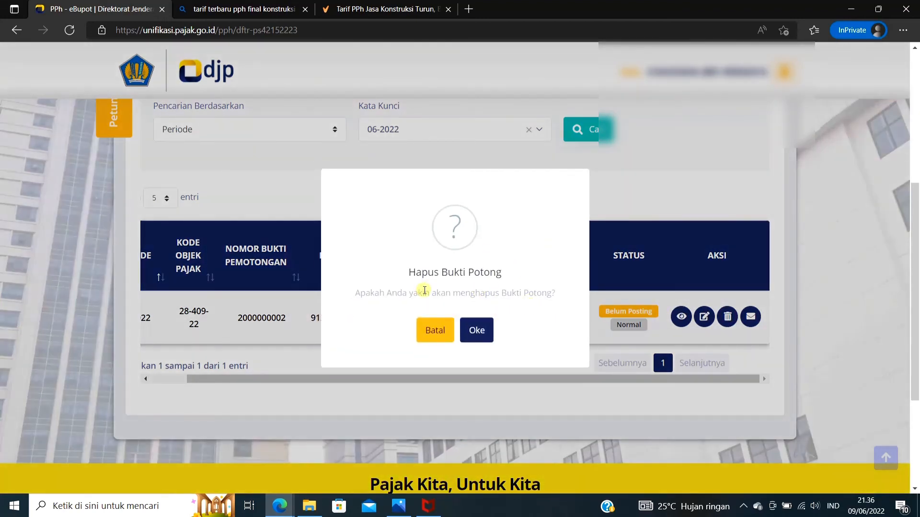
{"action": "left_click", "coordinate": [472, 333]}
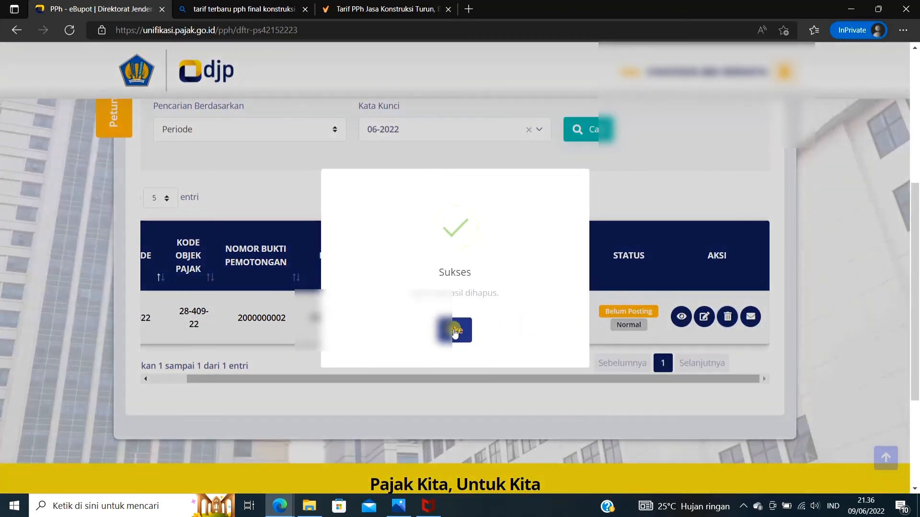
{"action": "left_click", "coordinate": [454, 330]}
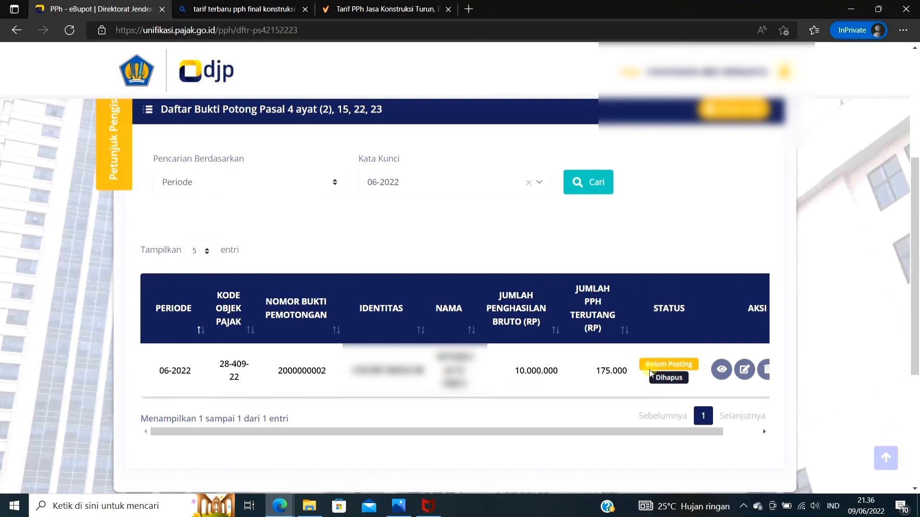
{"action": "scroll", "coordinate": [642, 350], "scroll_direction": "down", "scroll_amount": 2}
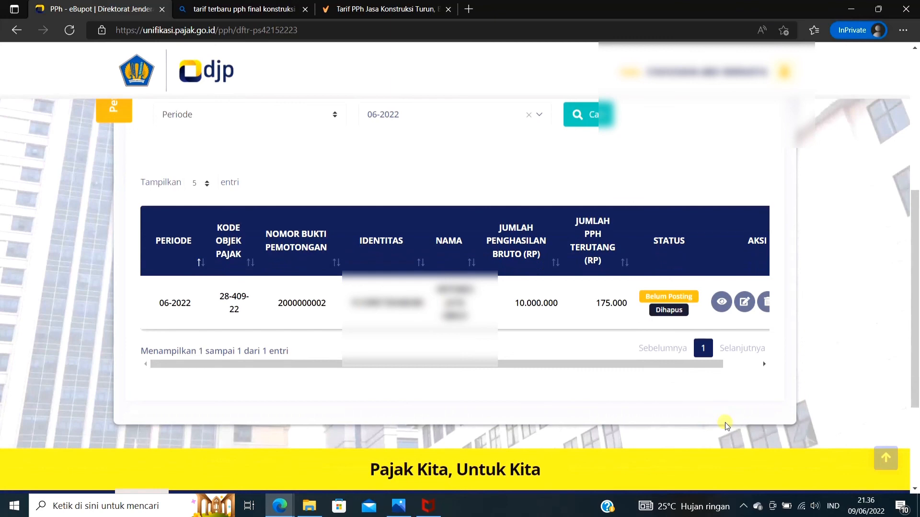
{"action": "left_click", "coordinate": [742, 509]}
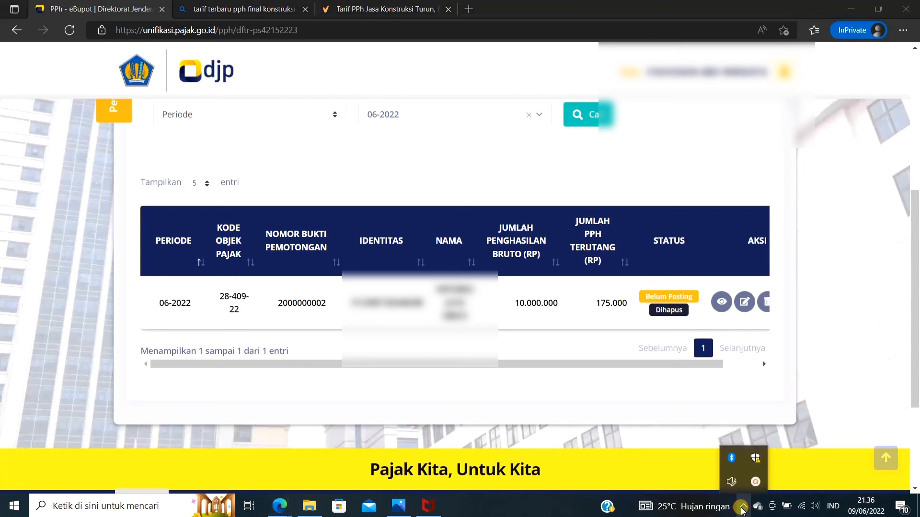
{"action": "left_click", "coordinate": [757, 482]}
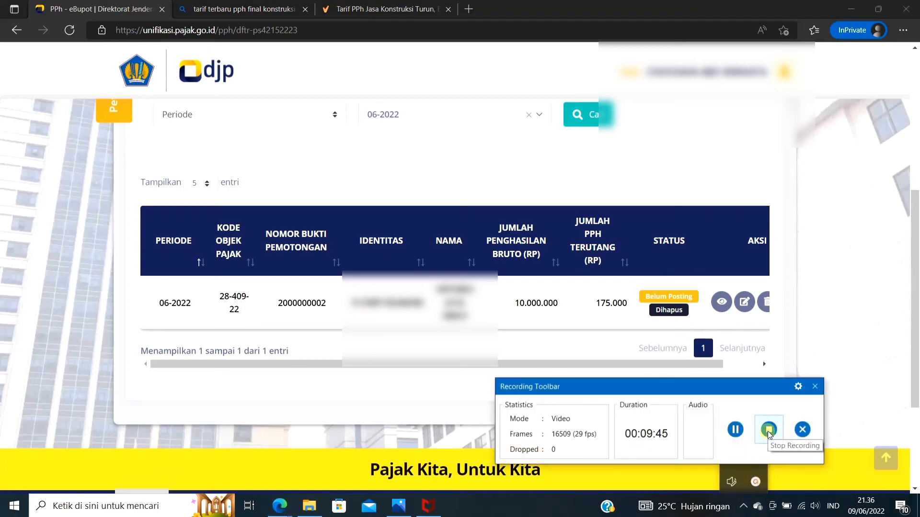
{"action": "left_click", "coordinate": [768, 430]}
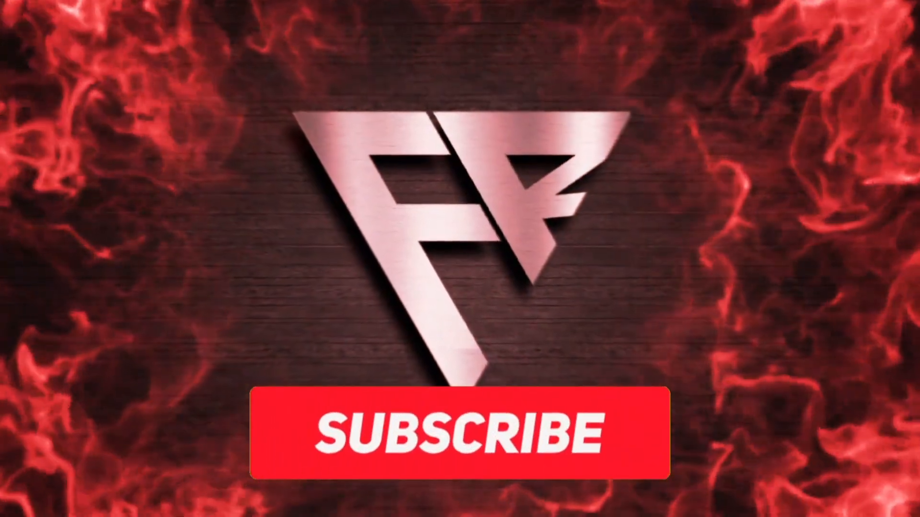